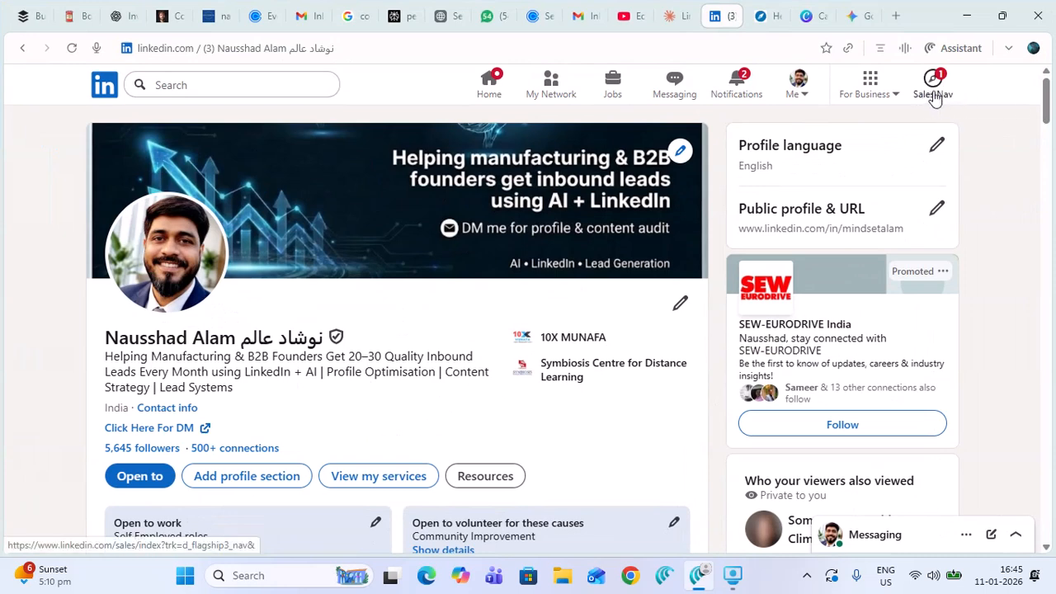
# Open Sales Navigator, close its notifications and bring up the lead filters.
pyautogui.click(935, 96)
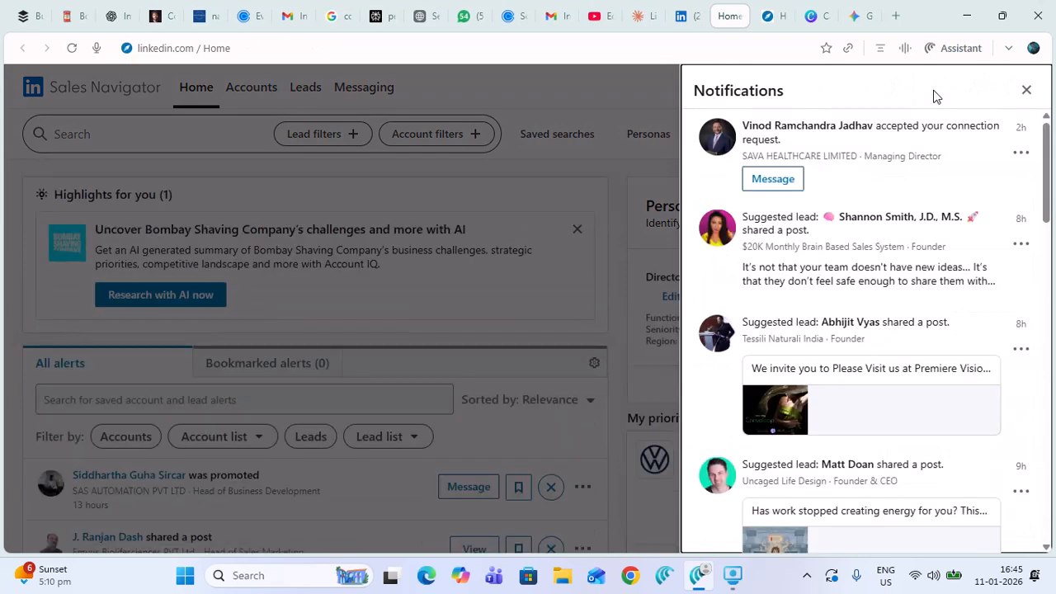
pyautogui.click(1027, 91)
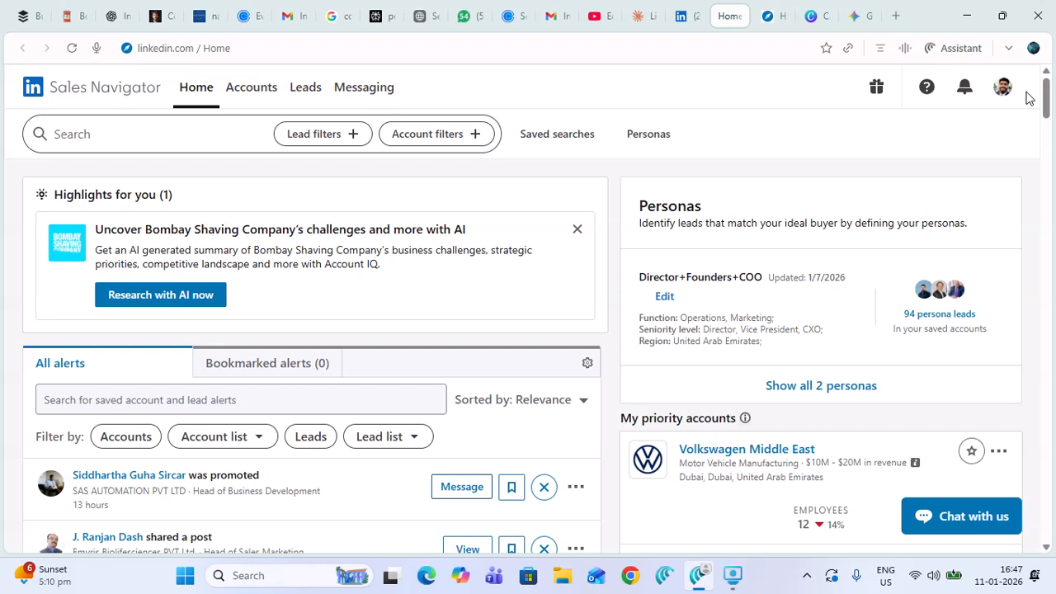
pyautogui.click(323, 137)
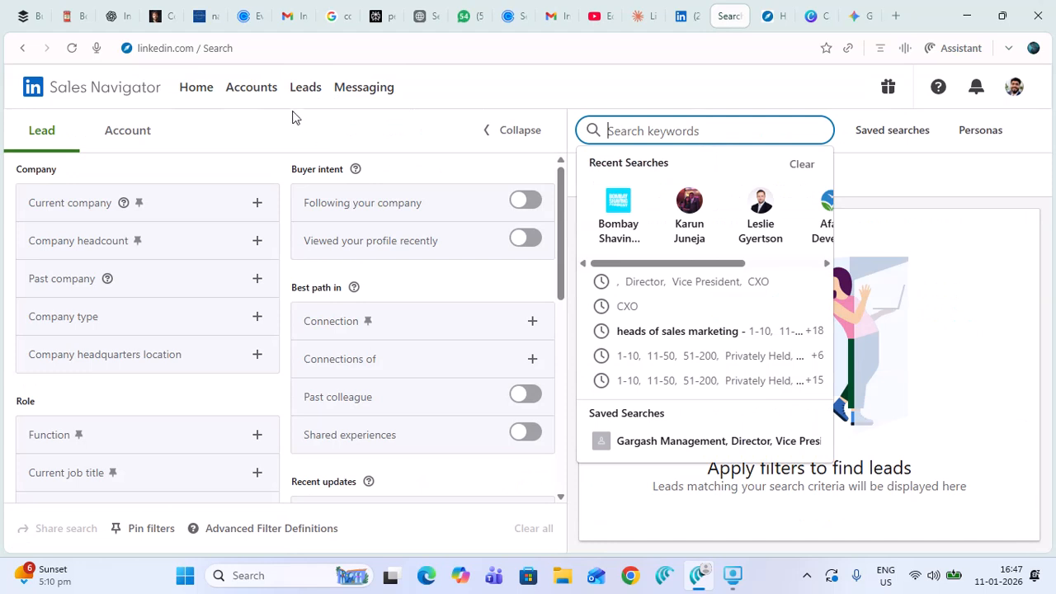
pyautogui.click(257, 97)
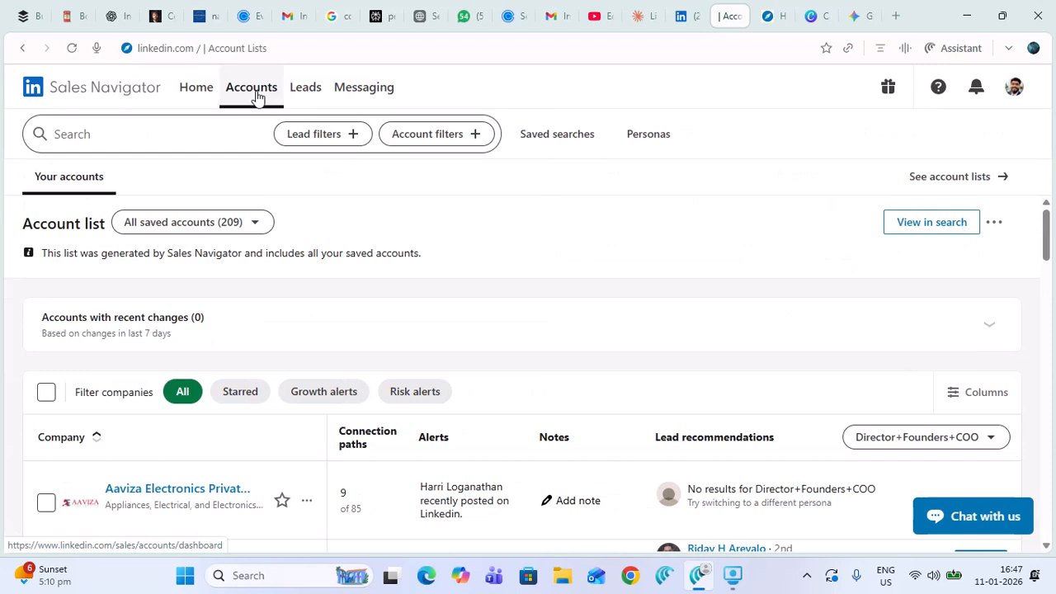
pyautogui.click(309, 137)
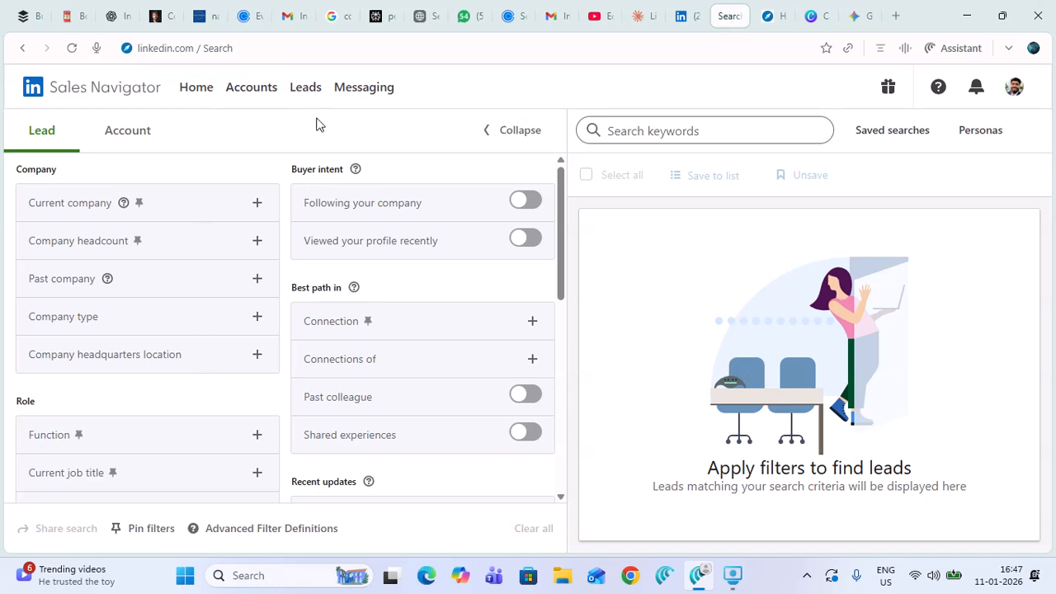
pyautogui.click(203, 94)
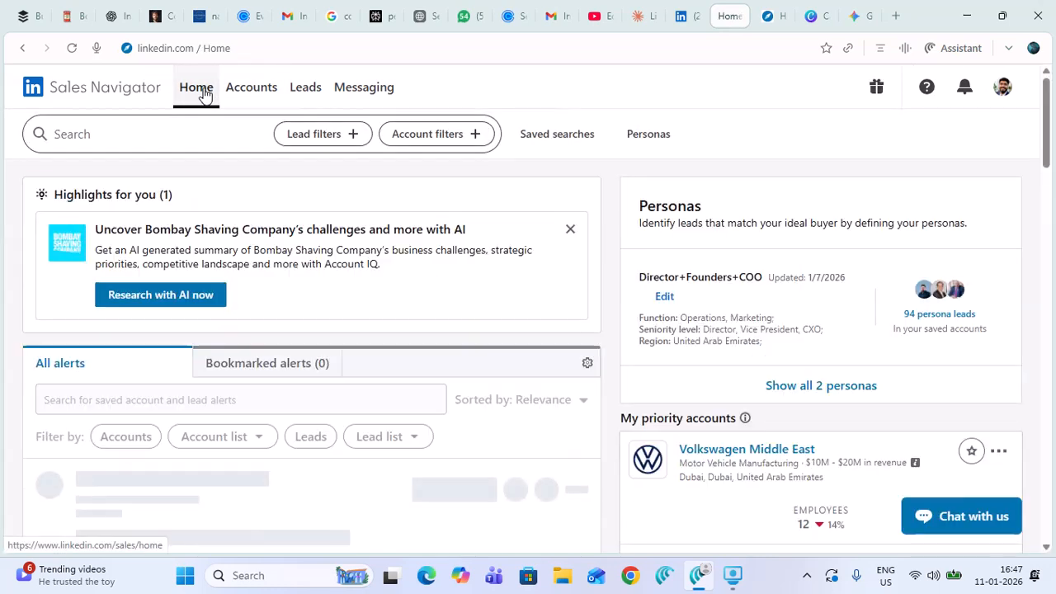
pyautogui.click(334, 138)
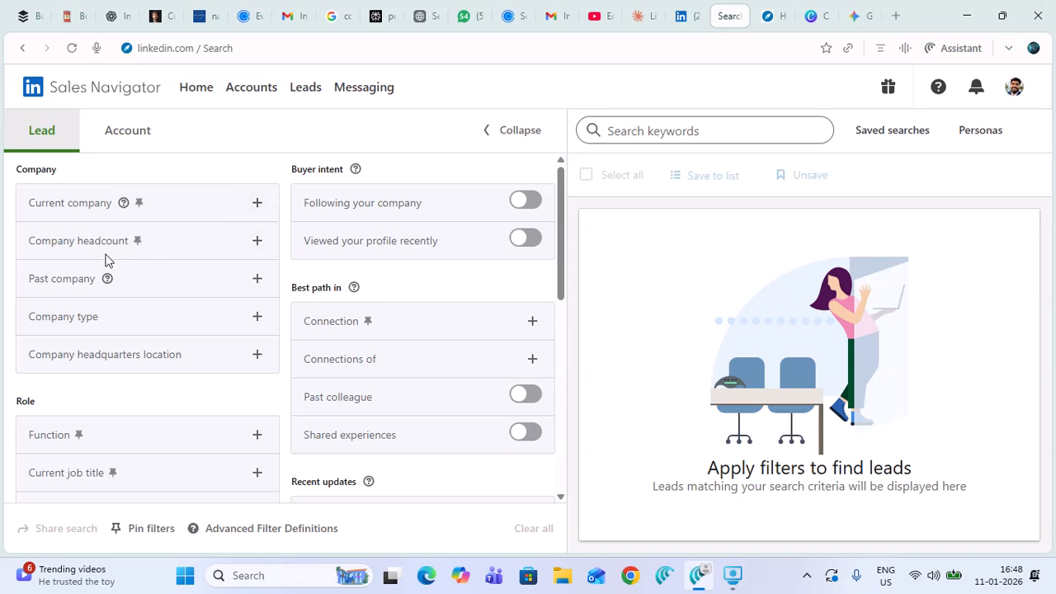
# Filter the leads to a company headcount of 11-50.
pyautogui.click(258, 246)
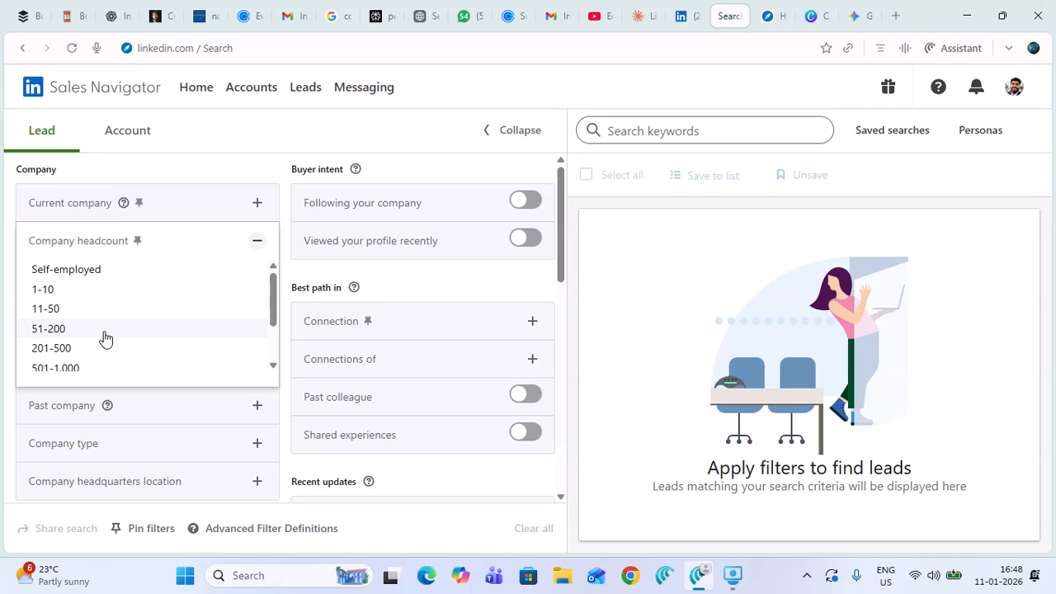
pyautogui.click(46, 308)
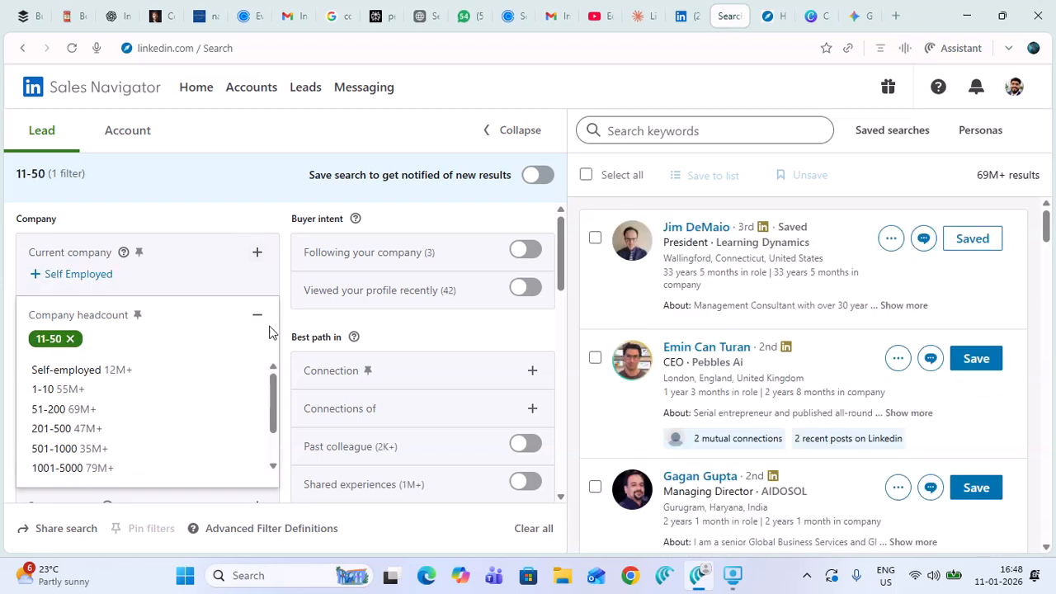
pyautogui.click(257, 316)
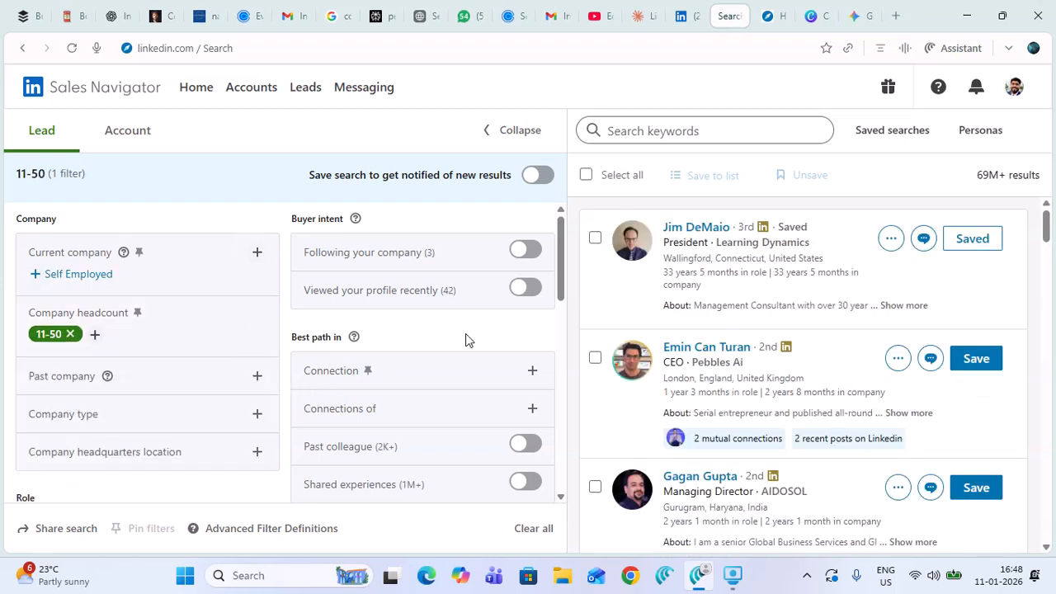
# Include United Arab Emirates as the company headquarters location in the lead filters.
pyautogui.scroll(-2, 557, 253)
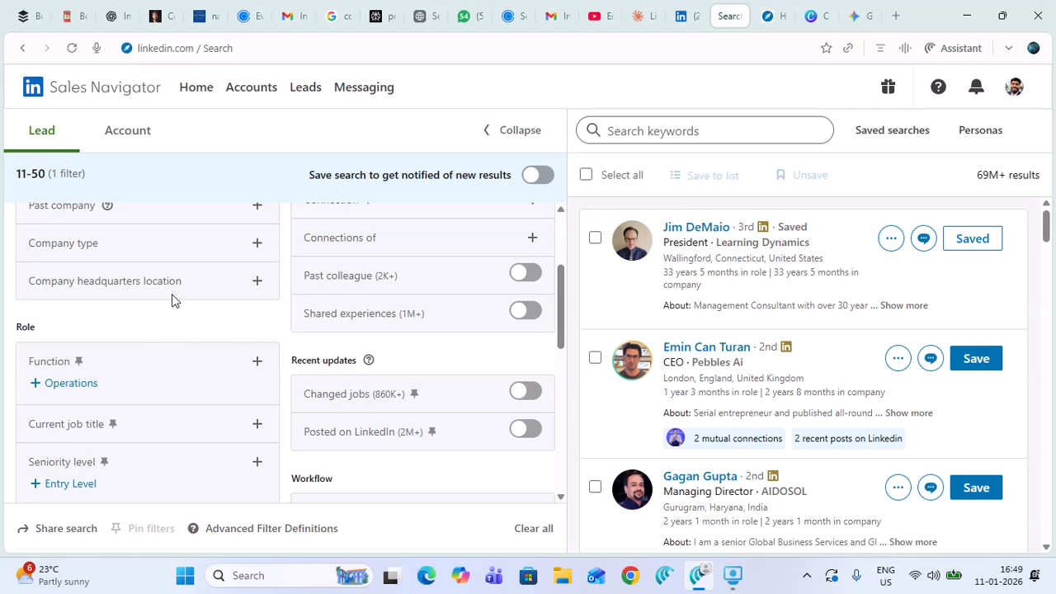
pyautogui.click(258, 285)
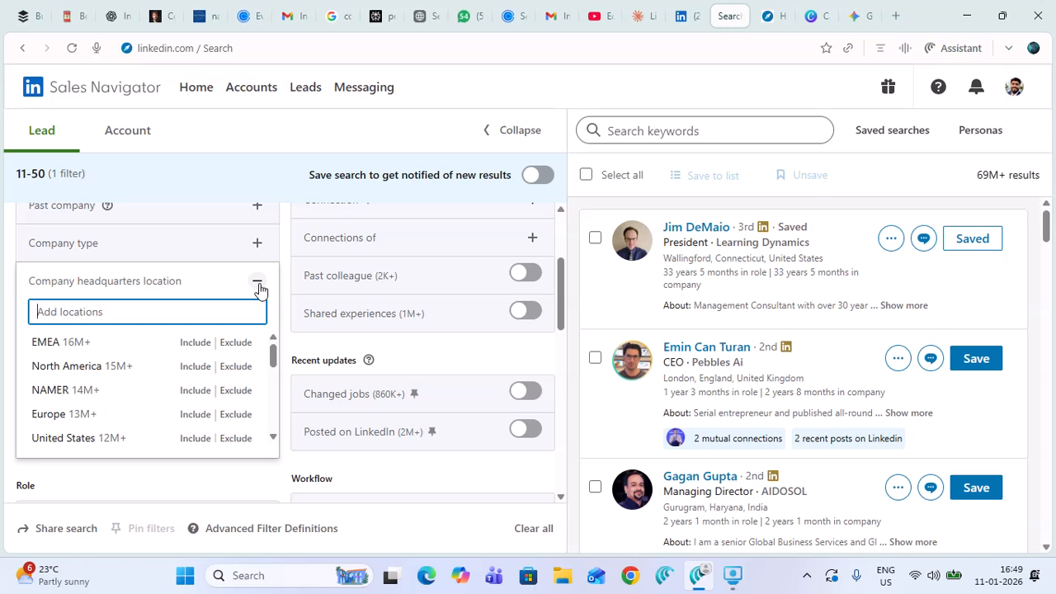
pyautogui.write('unit')
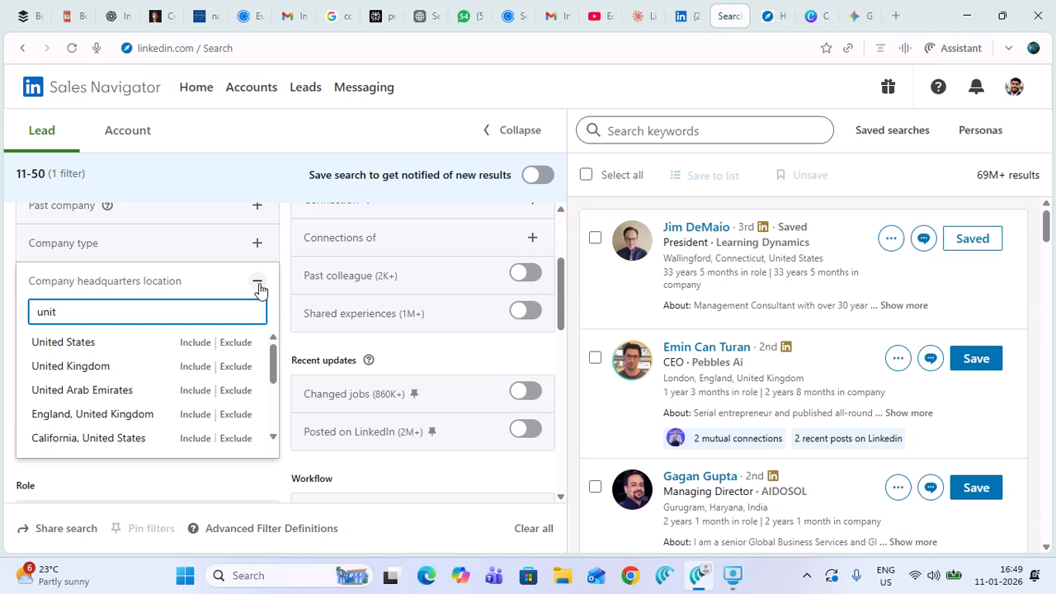
pyautogui.click(156, 392)
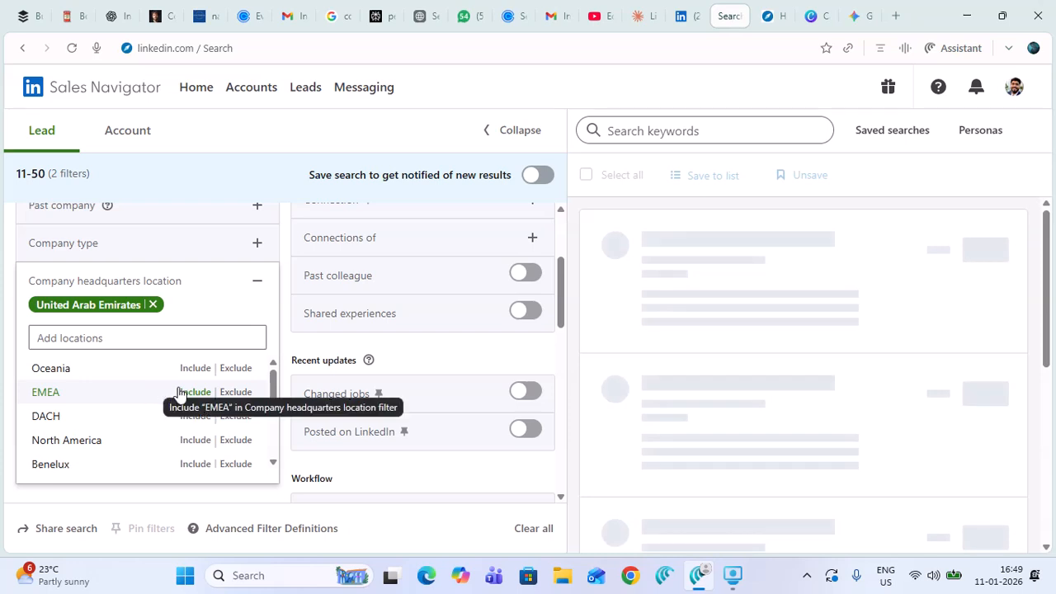
pyautogui.click(258, 281)
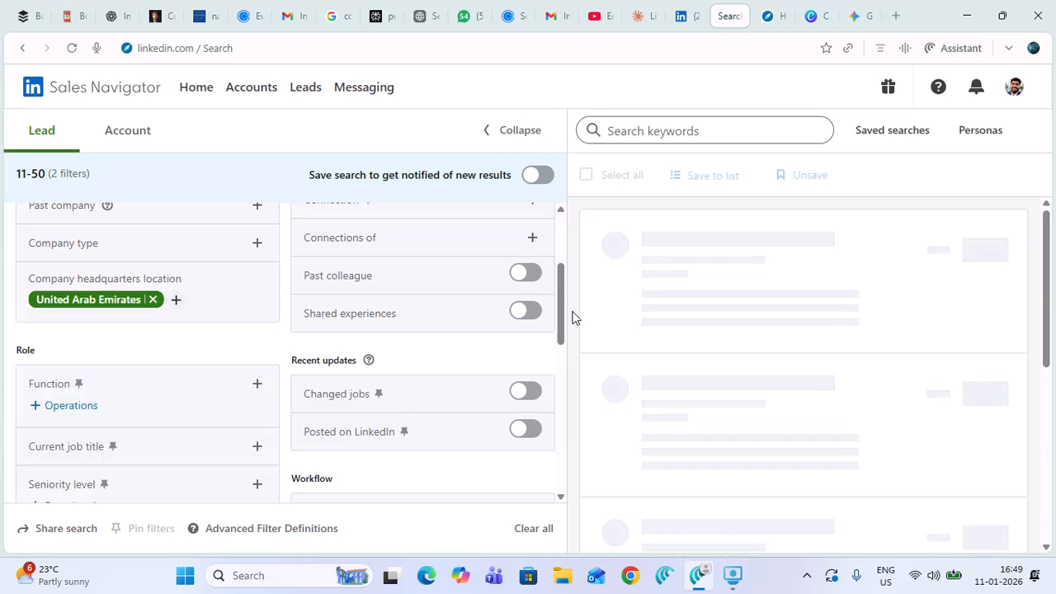
# Add Founder as an included past job title in the lead filters.
pyautogui.moveTo(561, 303); pyautogui.dragTo(575, 364)
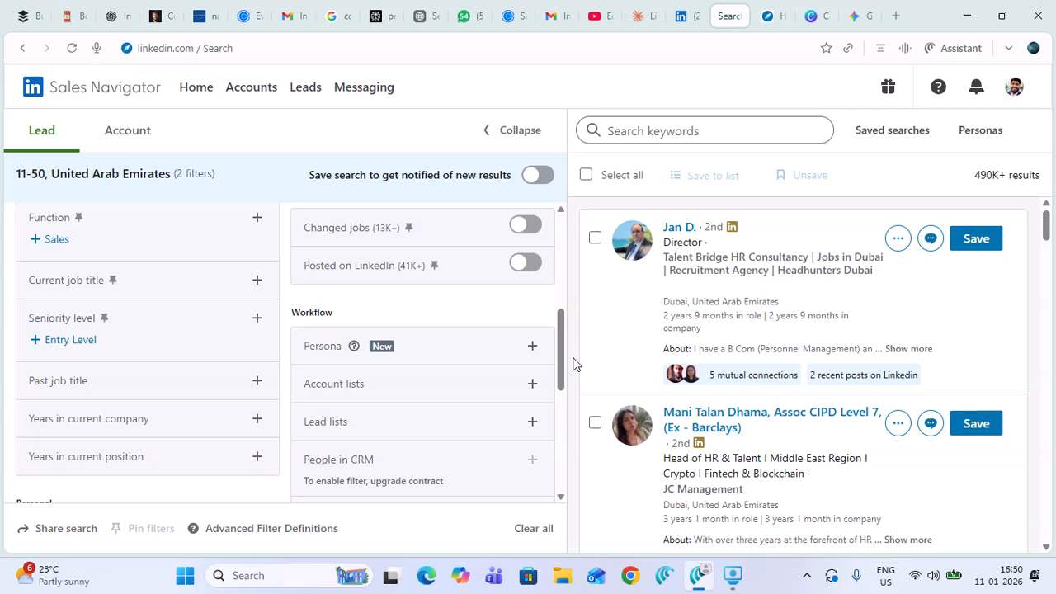
pyautogui.click(259, 382)
pyautogui.write('f')
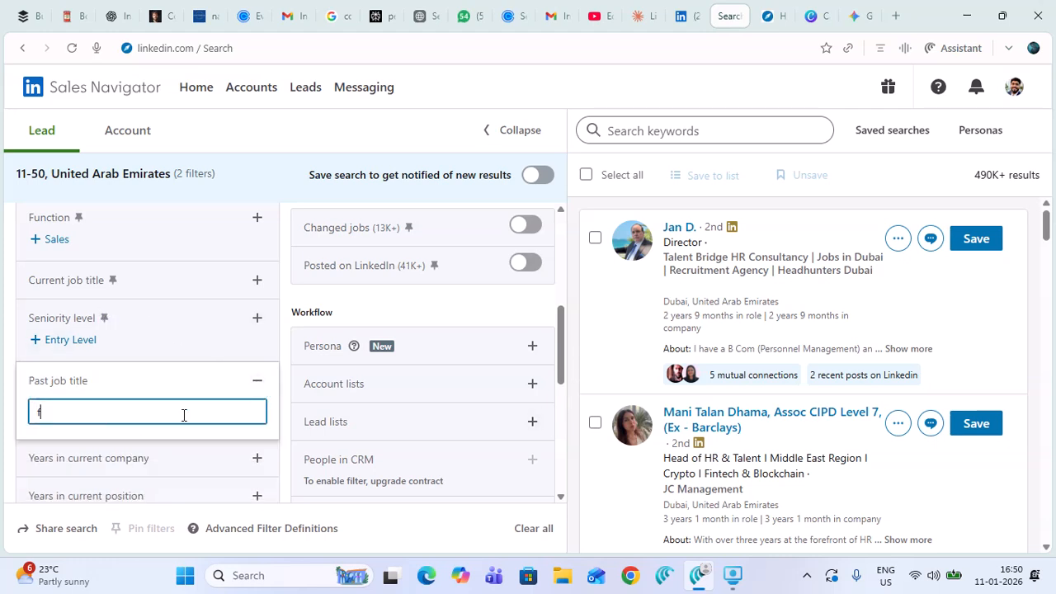
pyautogui.write('ounders')
pyautogui.press('BackSpace')
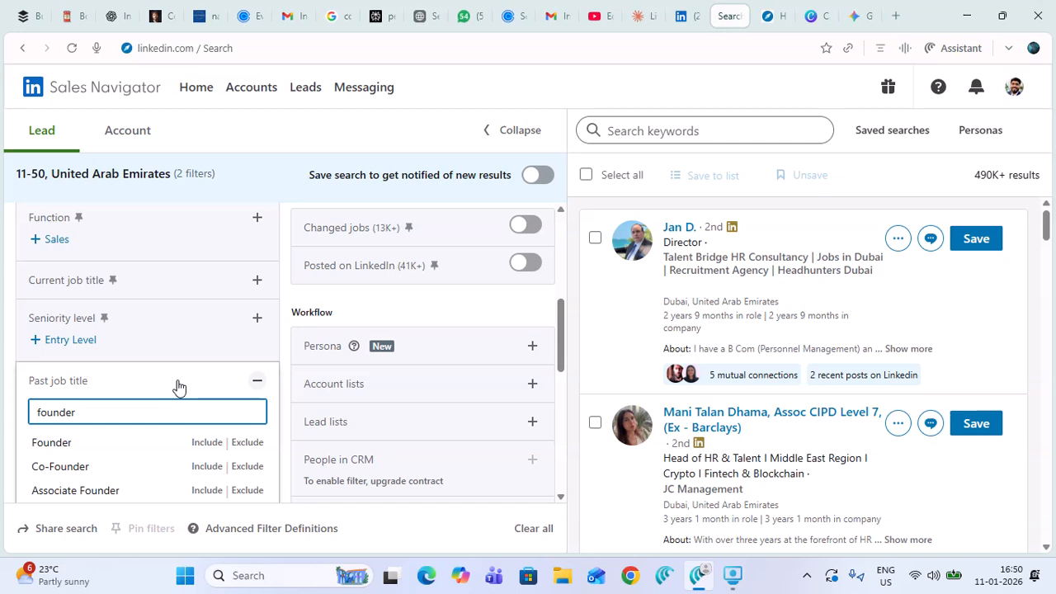
pyautogui.click(66, 445)
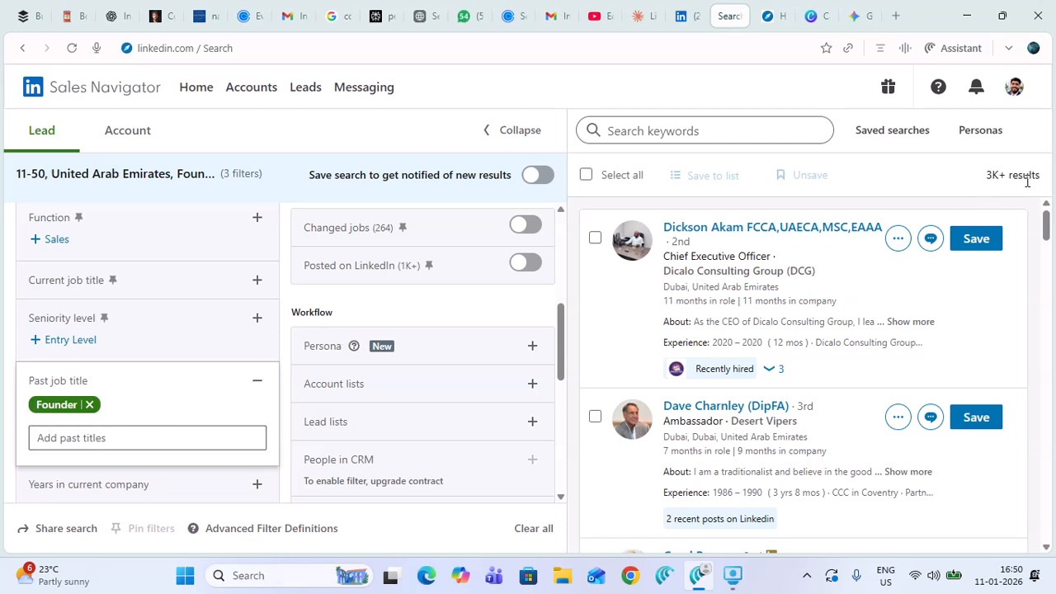
# Remove the Founder past job title filter to compare the results, and include it again.
pyautogui.click(89, 404)
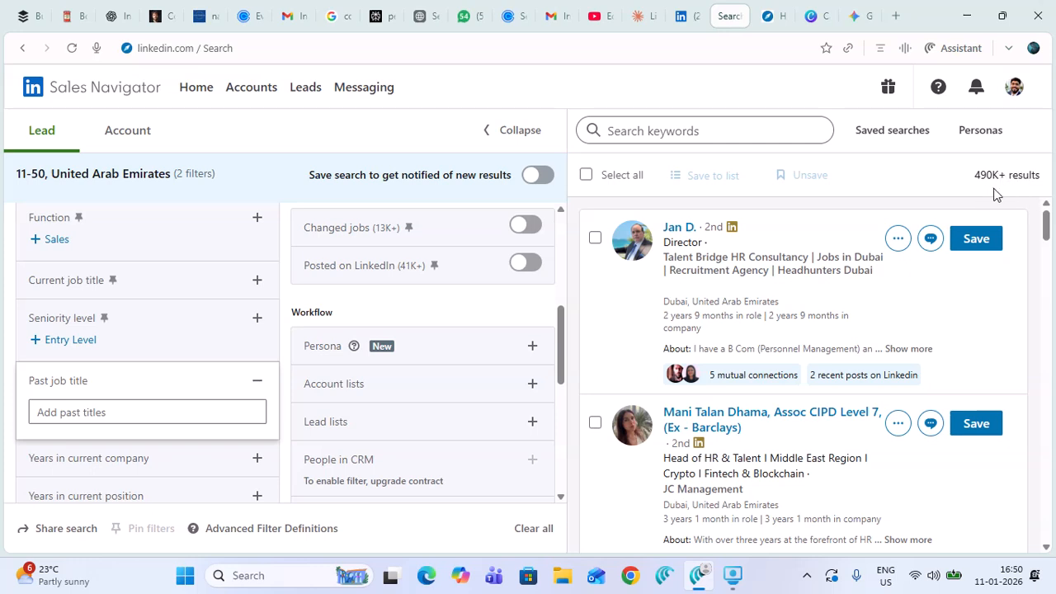
pyautogui.click(222, 411)
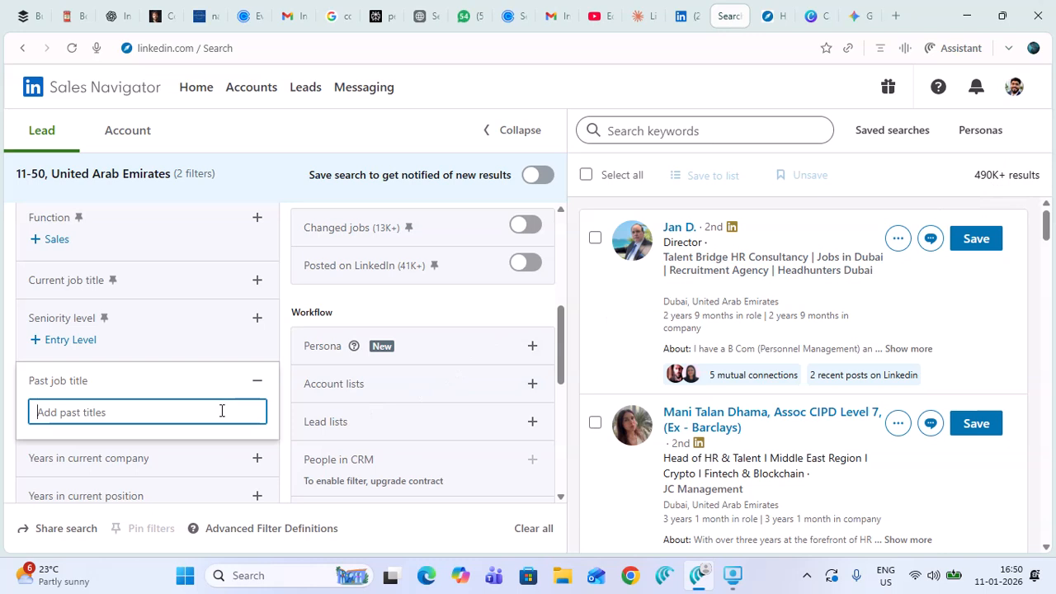
pyautogui.write('founde')
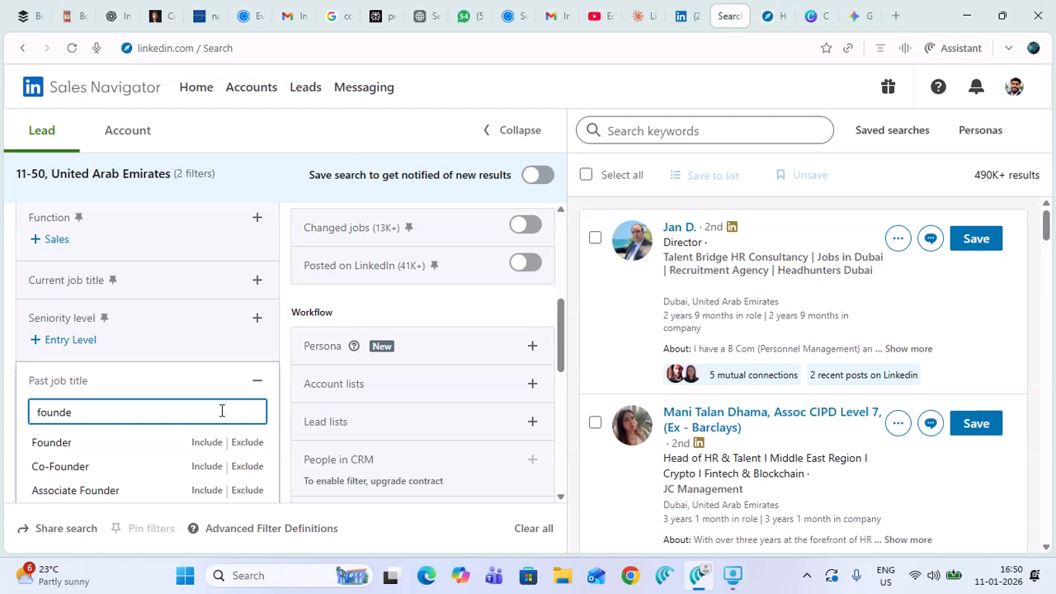
pyautogui.click(100, 449)
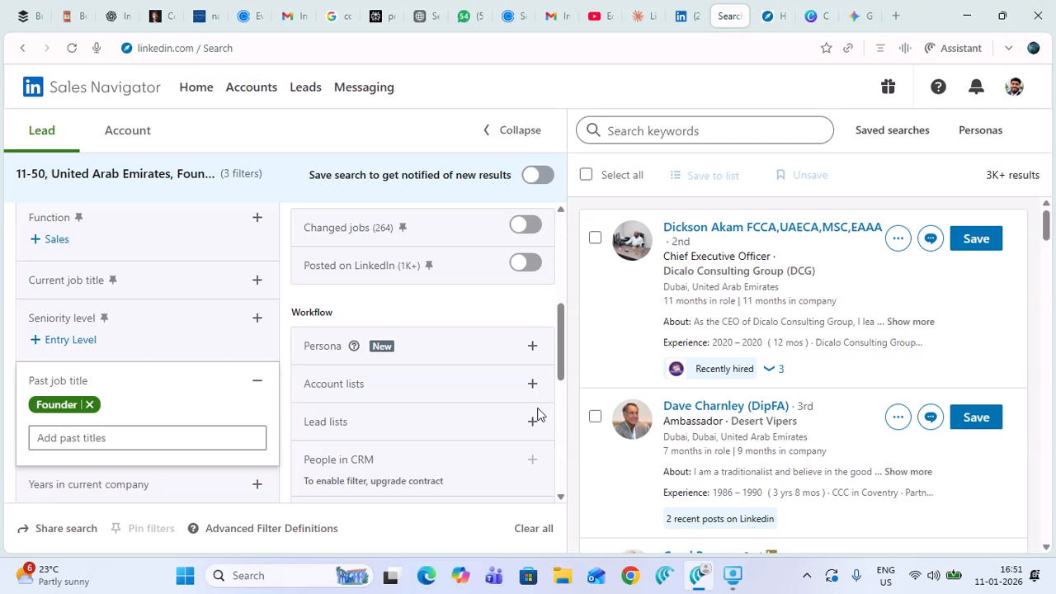
# Limit the leads to those who recently posted on LinkedIn, switching the filter off and on again to compare the results.
pyautogui.moveTo(559, 322); pyautogui.dragTo(567, 393)
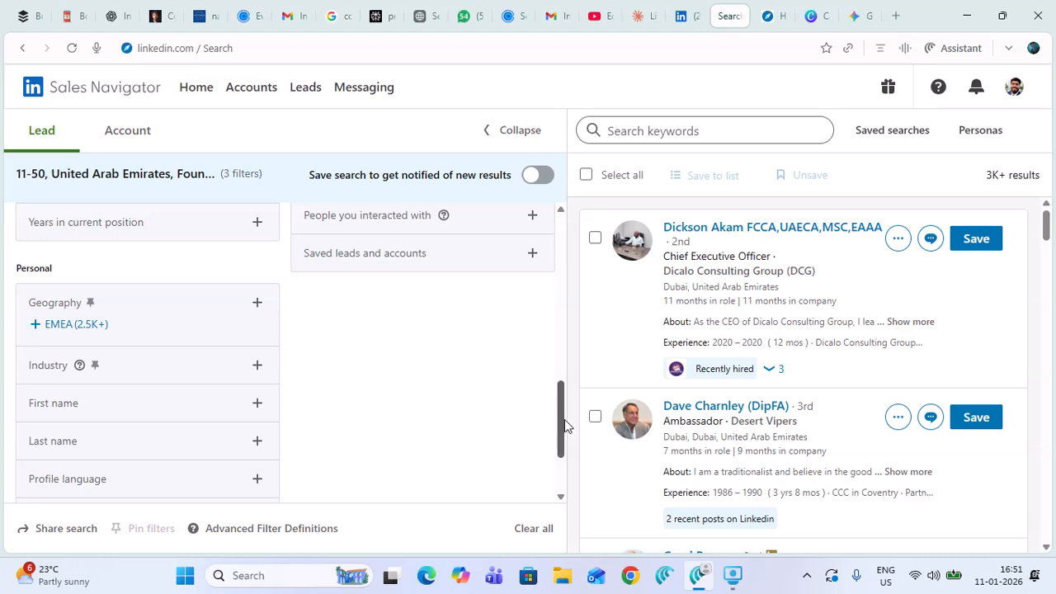
pyautogui.moveTo(564, 419); pyautogui.dragTo(575, 462)
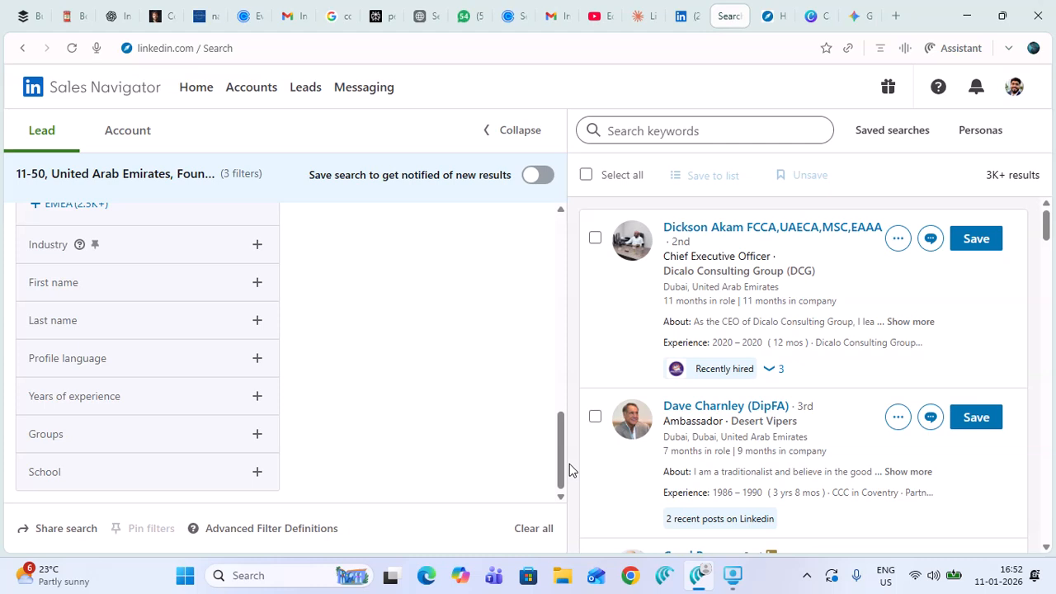
pyautogui.moveTo(561, 464); pyautogui.dragTo(513, 263)
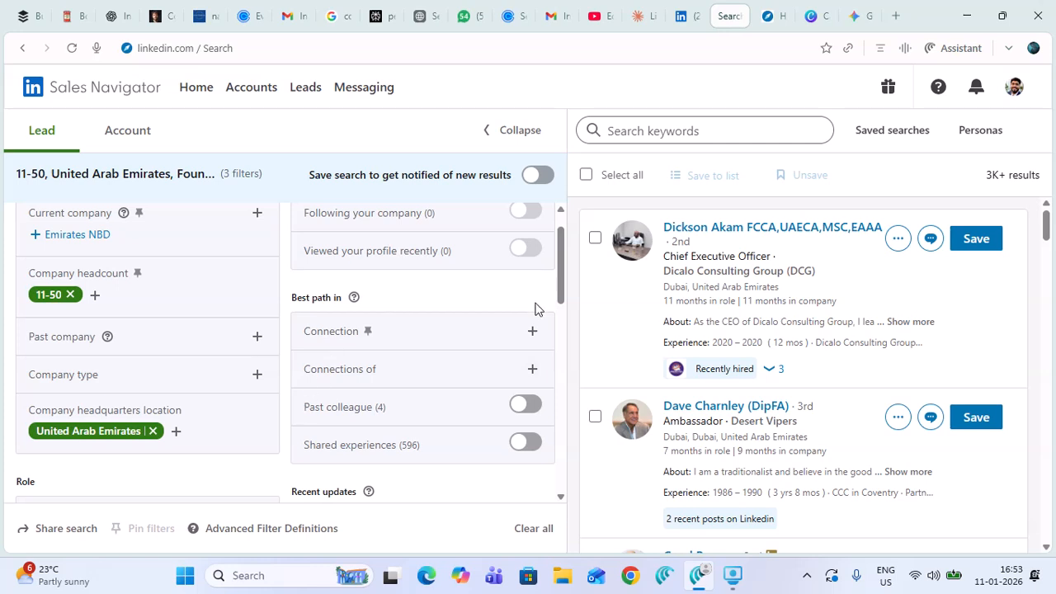
pyautogui.scroll(1, 557, 266)
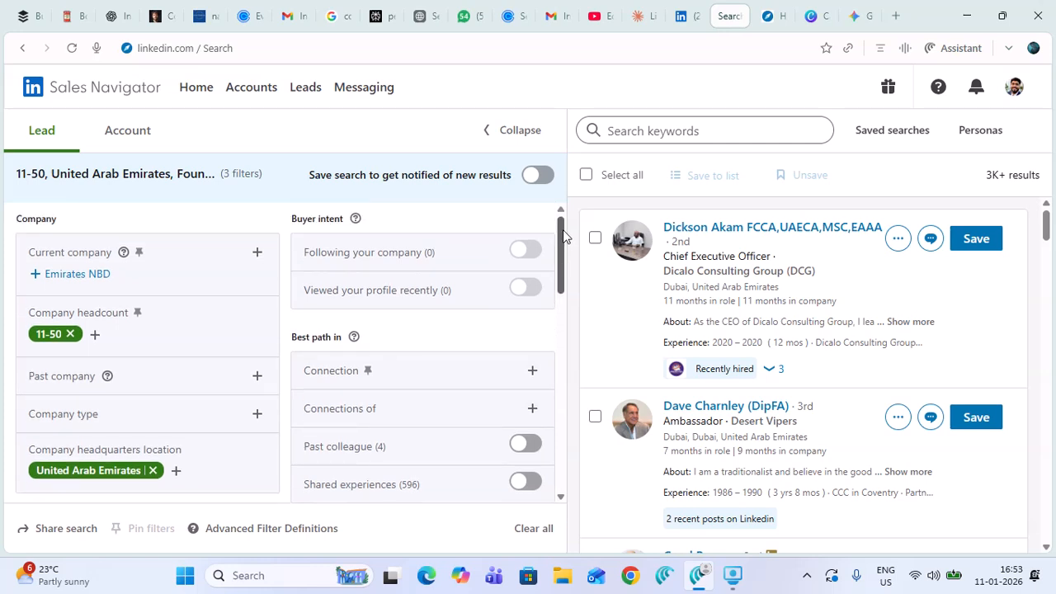
pyautogui.scroll(-4, 561, 245)
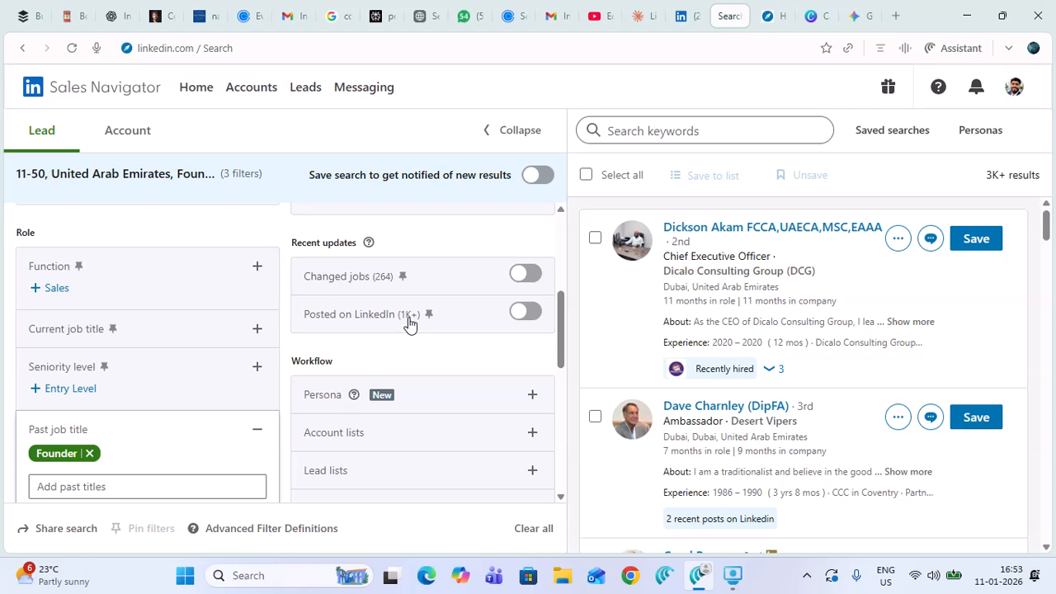
pyautogui.click(532, 314)
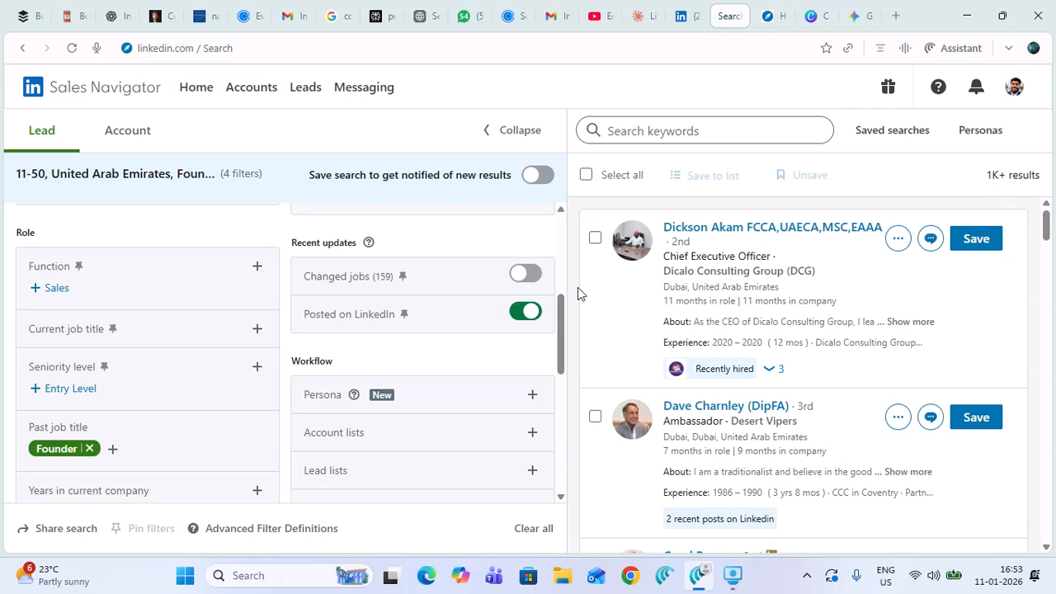
pyautogui.click(514, 315)
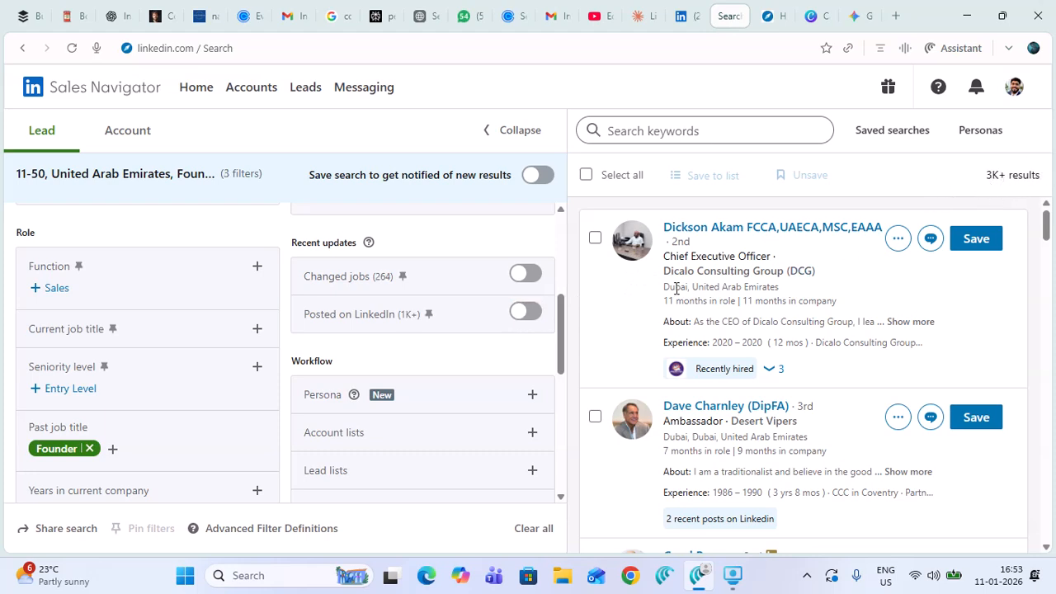
pyautogui.click(534, 316)
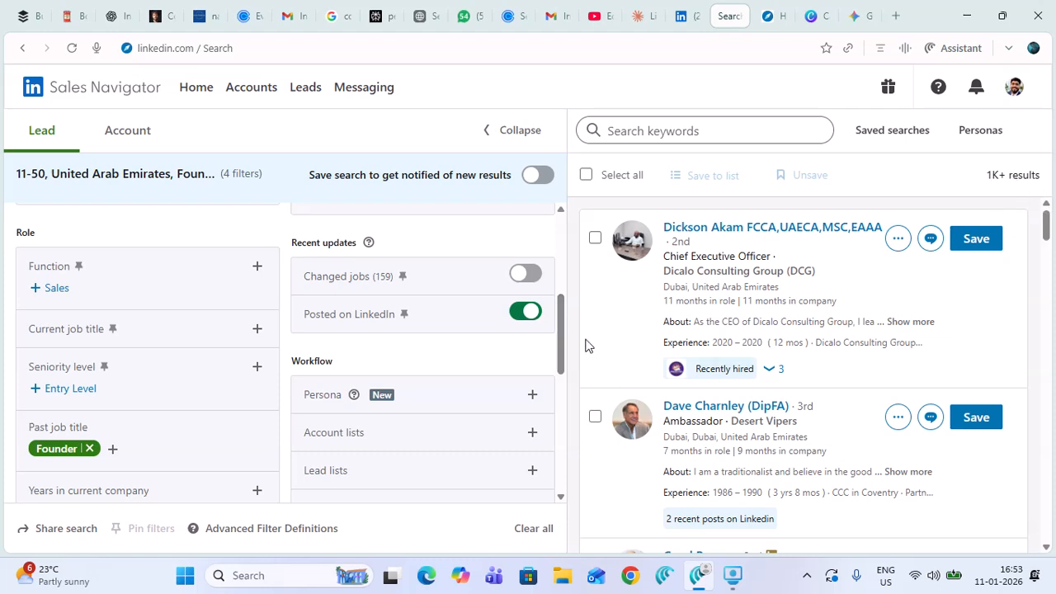
# Examine the personas offered by the Persona filter and collapse it without choosing one.
pyautogui.moveTo(560, 318); pyautogui.dragTo(558, 356)
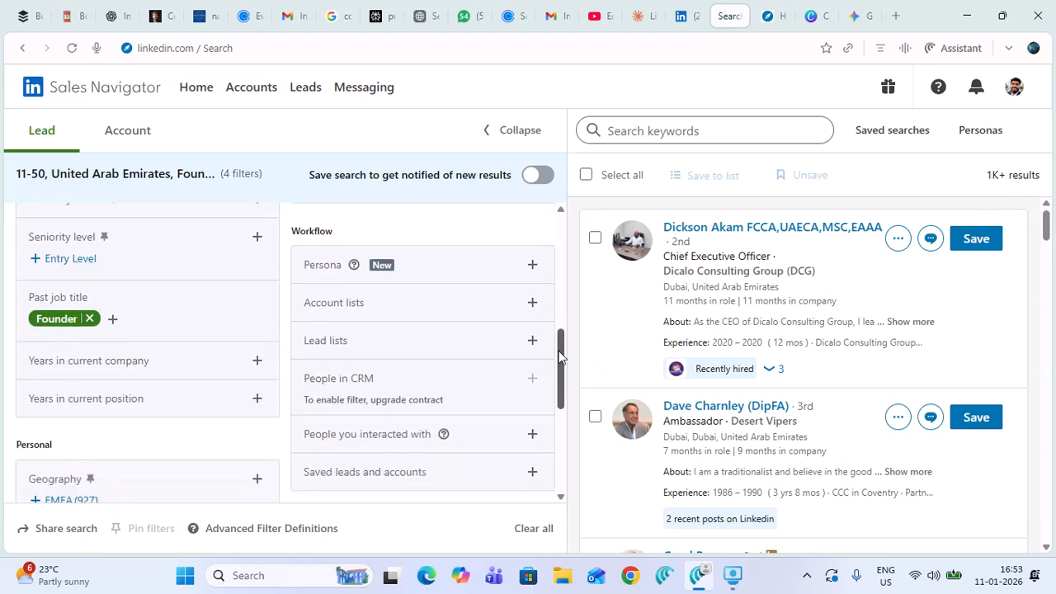
pyautogui.click(533, 267)
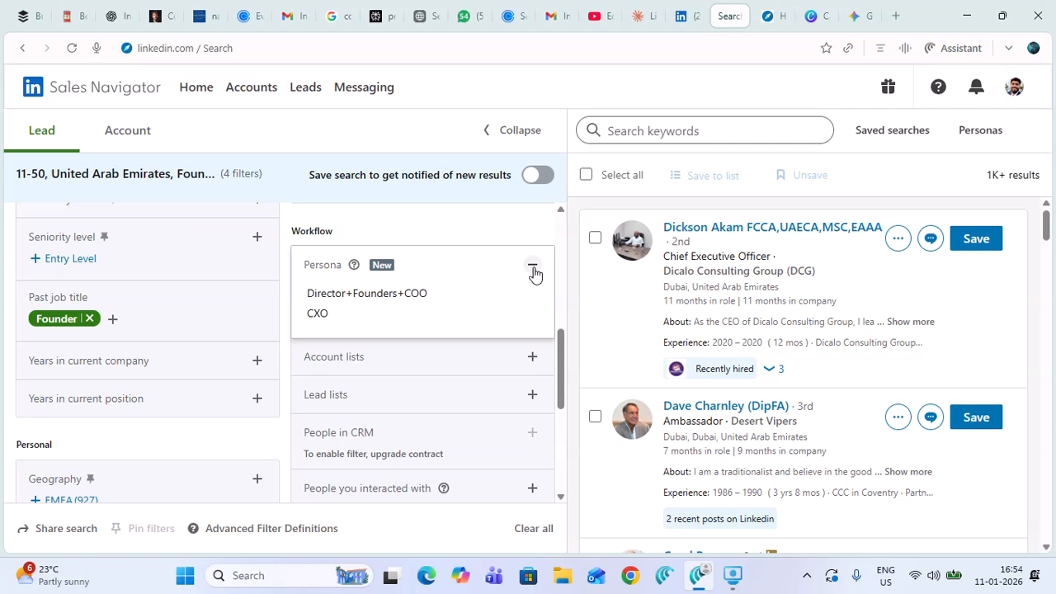
pyautogui.click(533, 271)
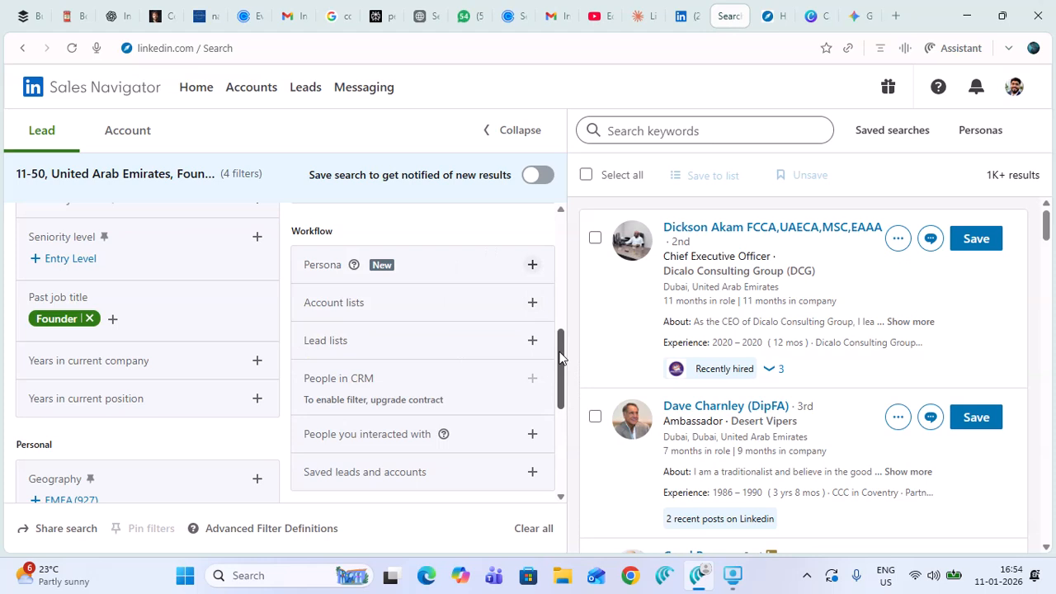
pyautogui.moveTo(559, 357); pyautogui.dragTo(566, 267)
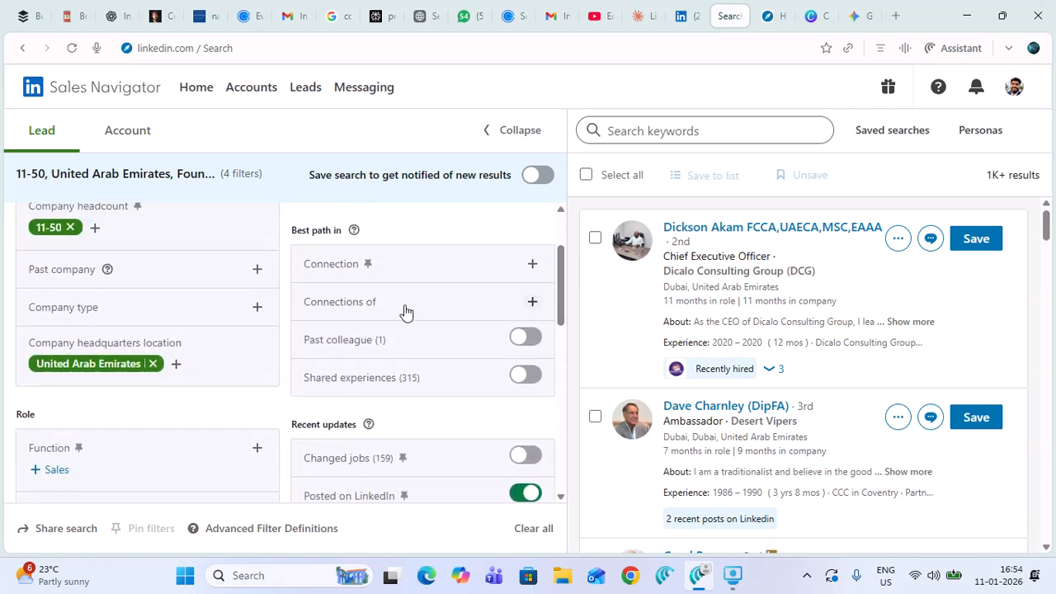
# Limit the leads to 2nd degree connections with the Connection filter.
pyautogui.click(532, 303)
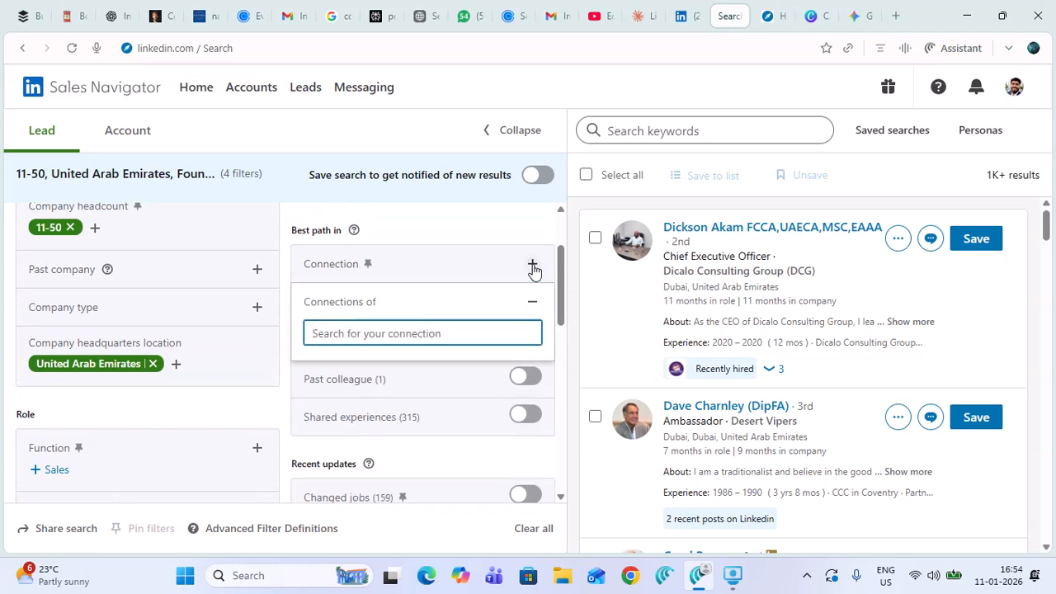
pyautogui.click(532, 264)
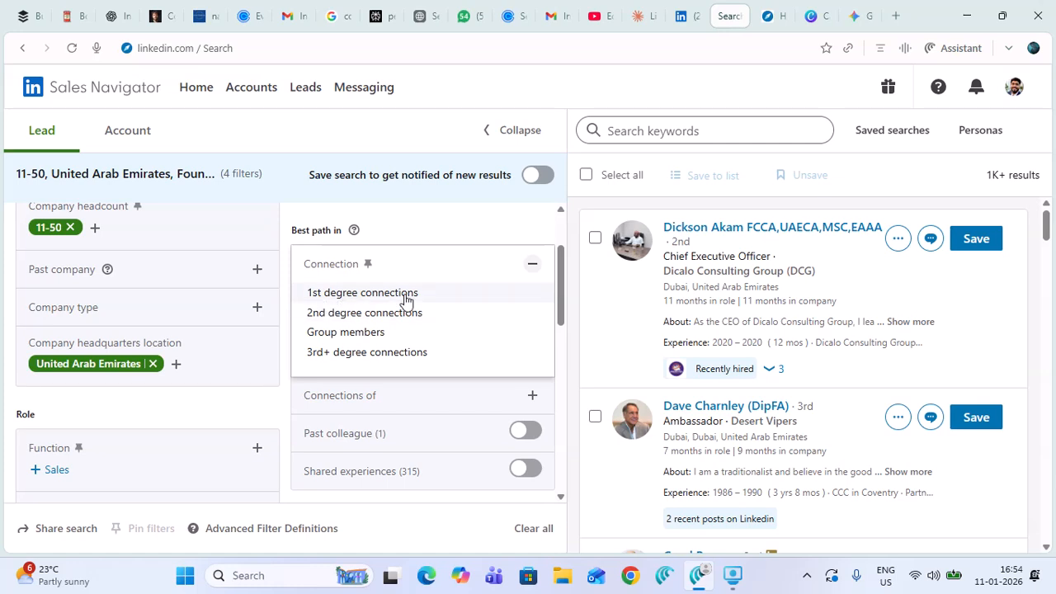
pyautogui.click(360, 318)
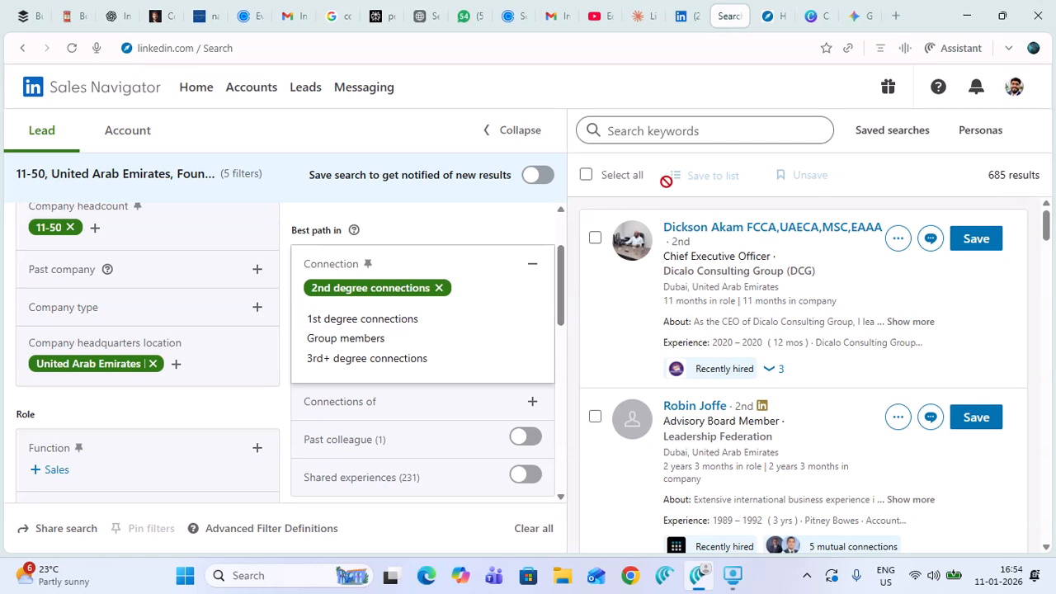
pyautogui.click(521, 89)
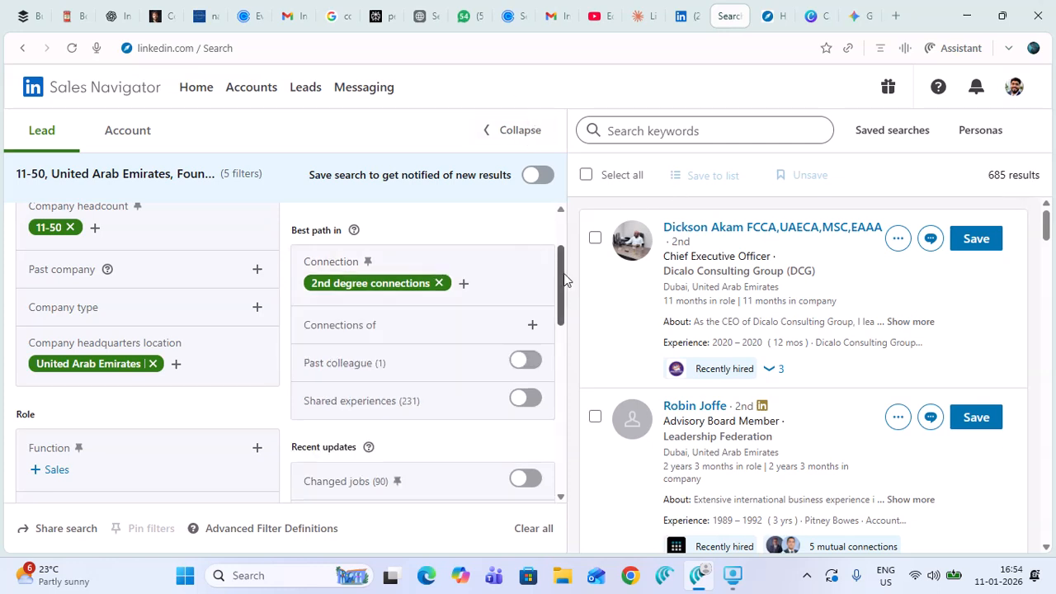
# Replace the United Arab Emirates company headquarters location filter with Dubai, United Arab Emirates.
pyautogui.moveTo(564, 283); pyautogui.dragTo(547, 302)
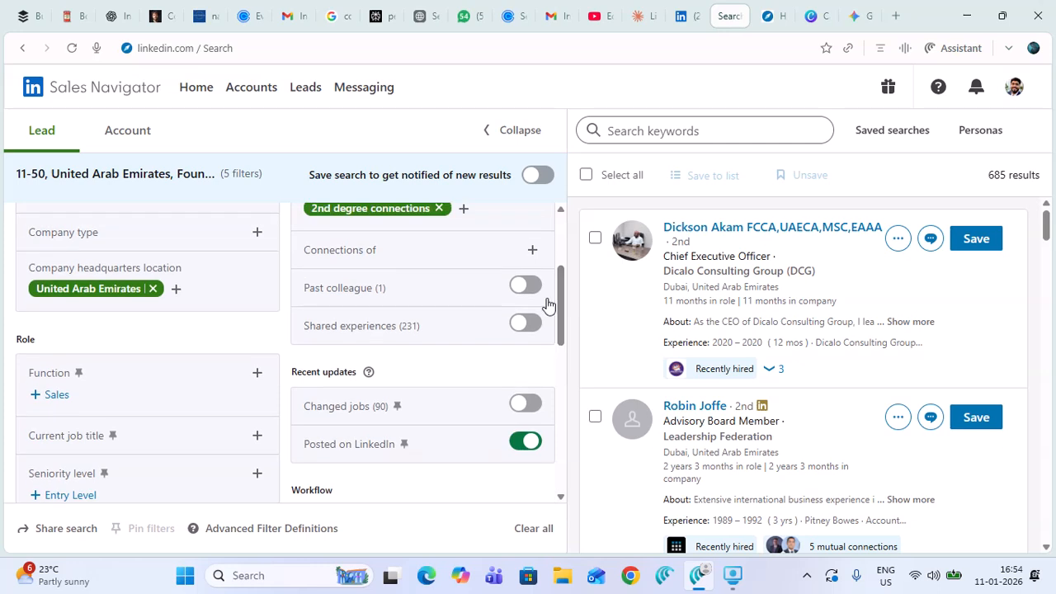
pyautogui.click(155, 296)
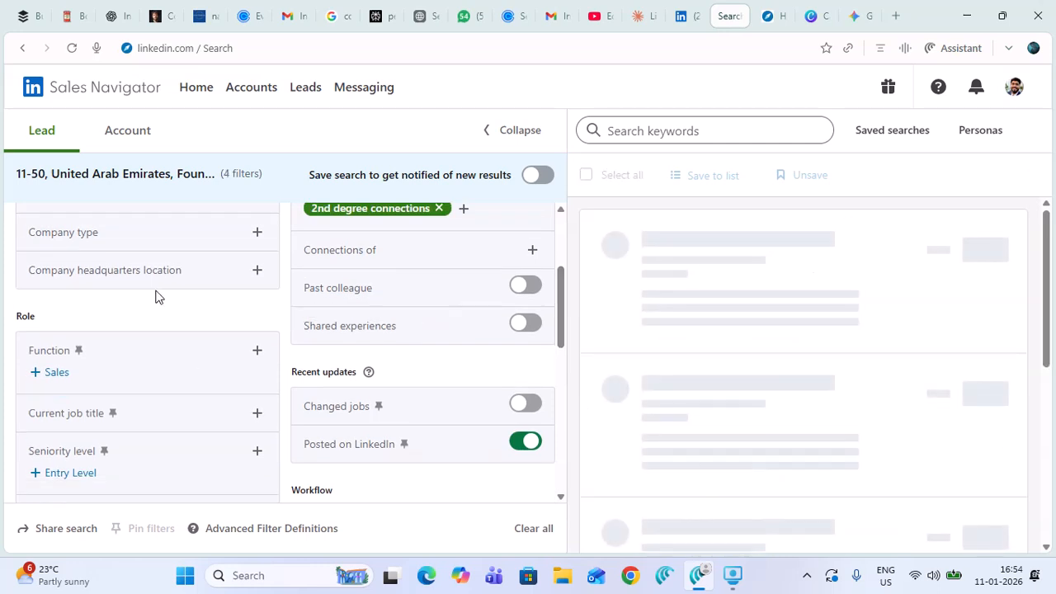
pyautogui.click(256, 274)
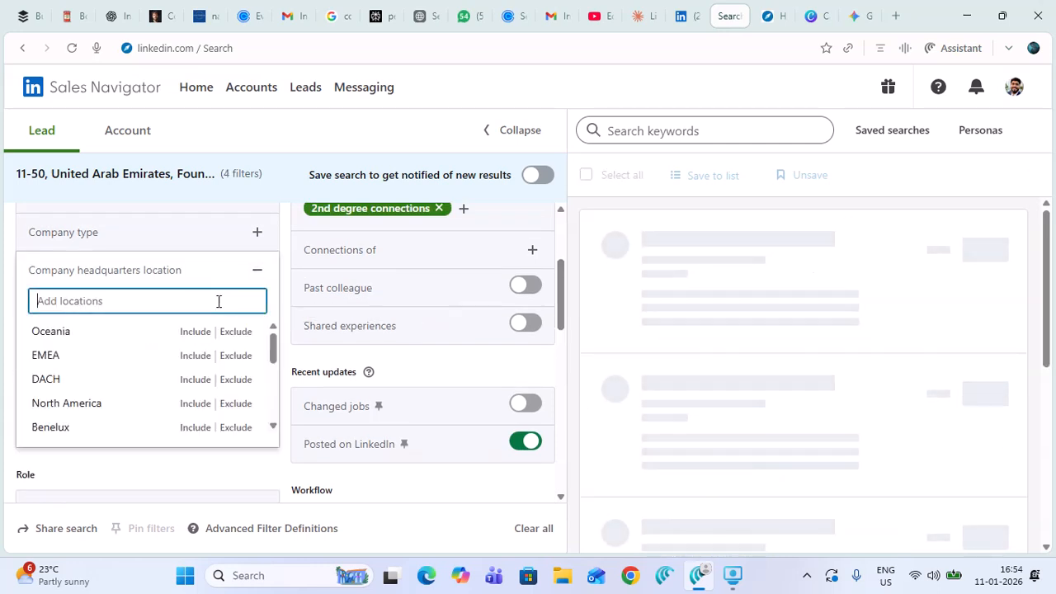
pyautogui.write('duba')
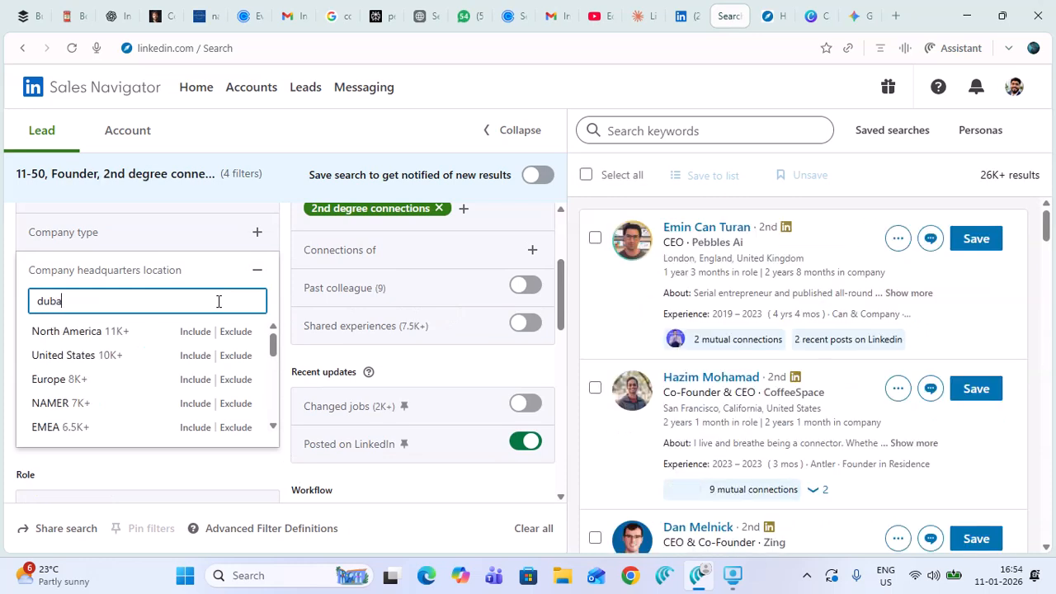
pyautogui.click(165, 331)
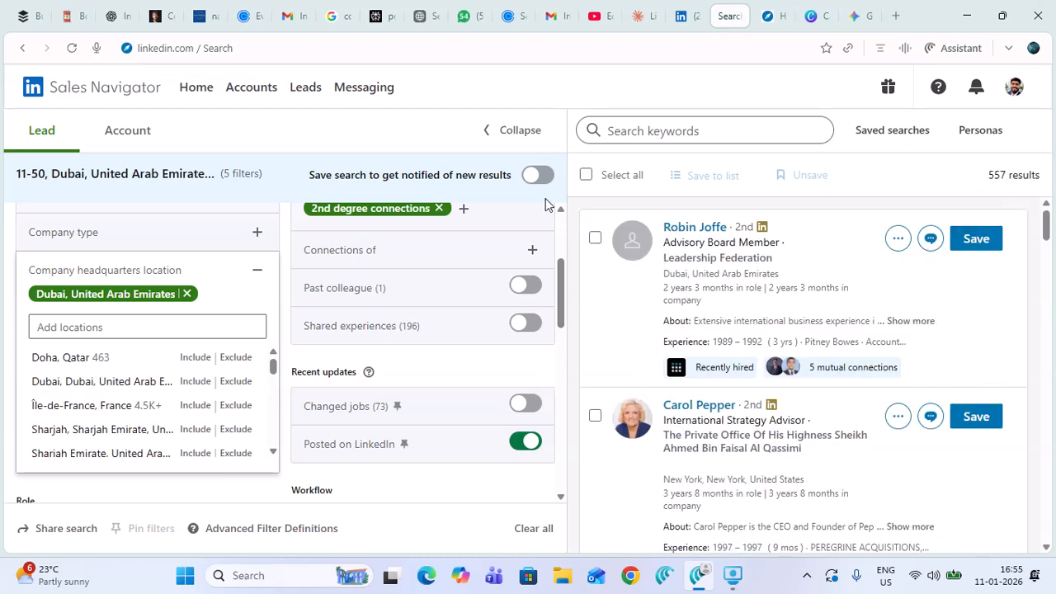
pyautogui.click(462, 142)
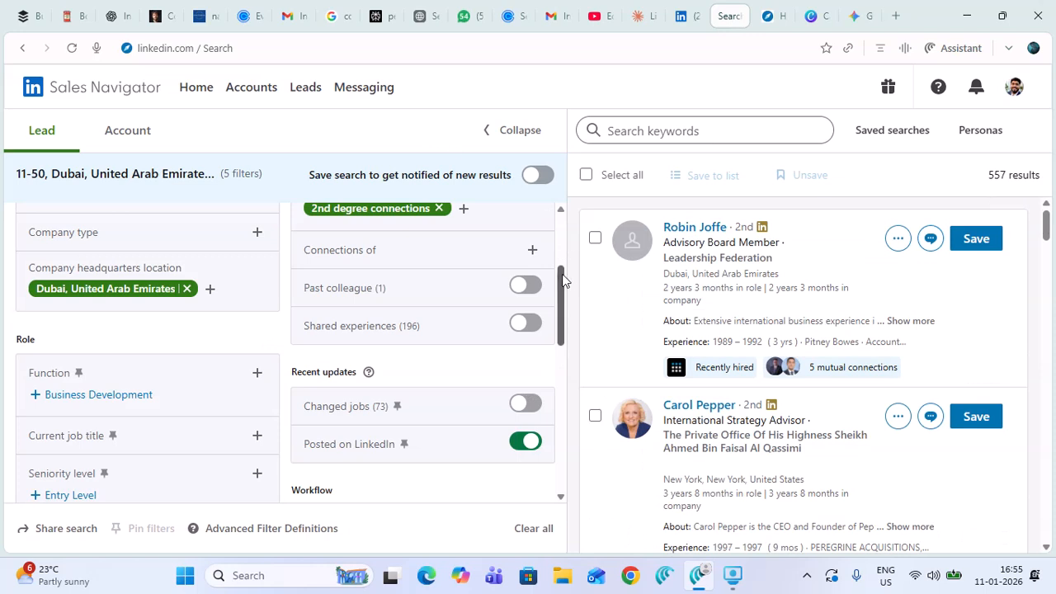
# Search the Industry filter for "manu" and include Manufacturing as the leads' industry.
pyautogui.moveTo(561, 280); pyautogui.dragTo(500, 393)
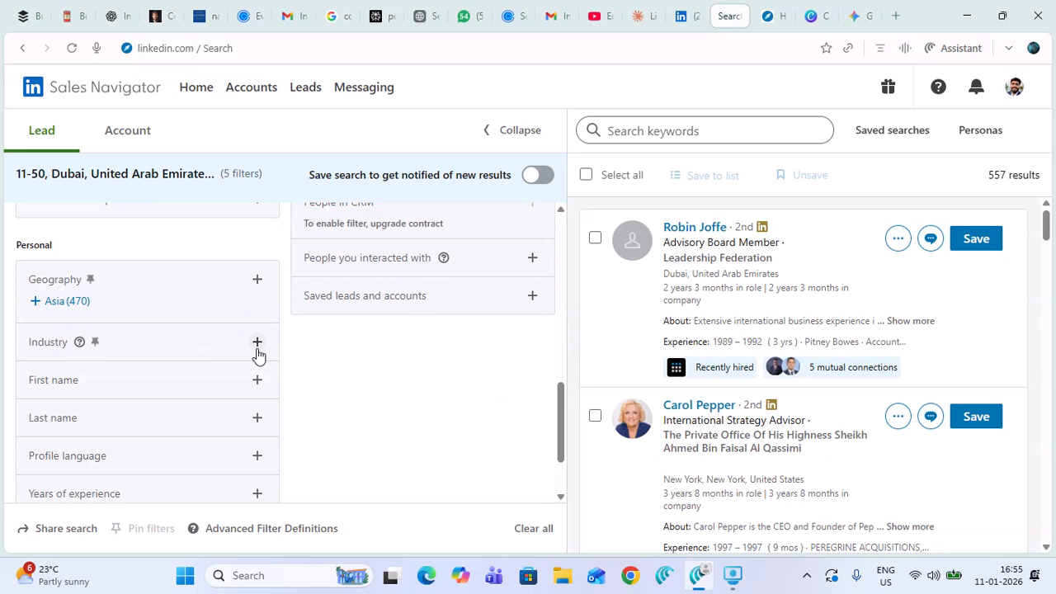
pyautogui.click(256, 346)
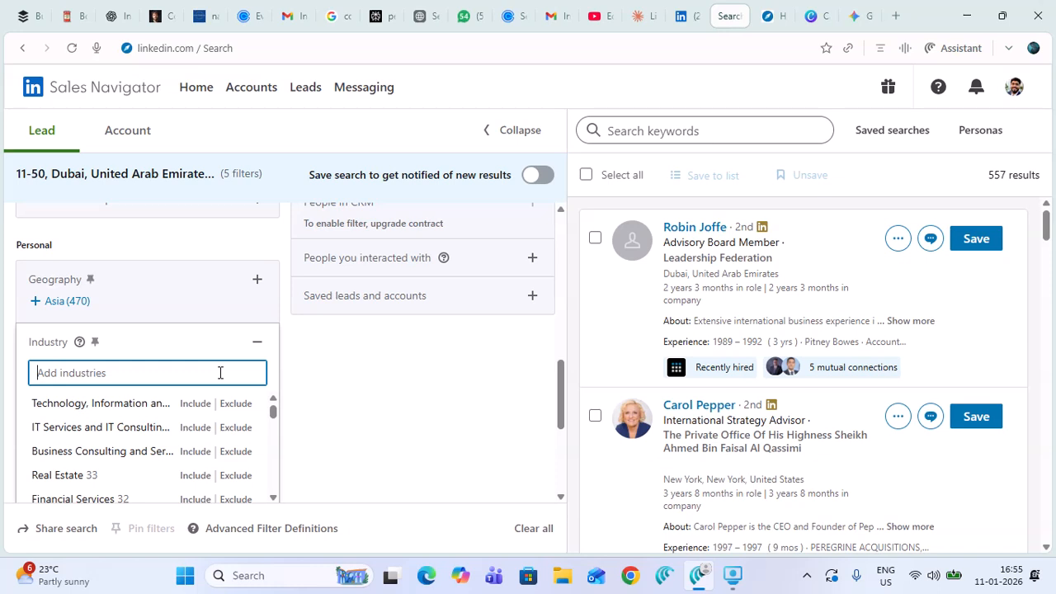
pyautogui.write('mau')
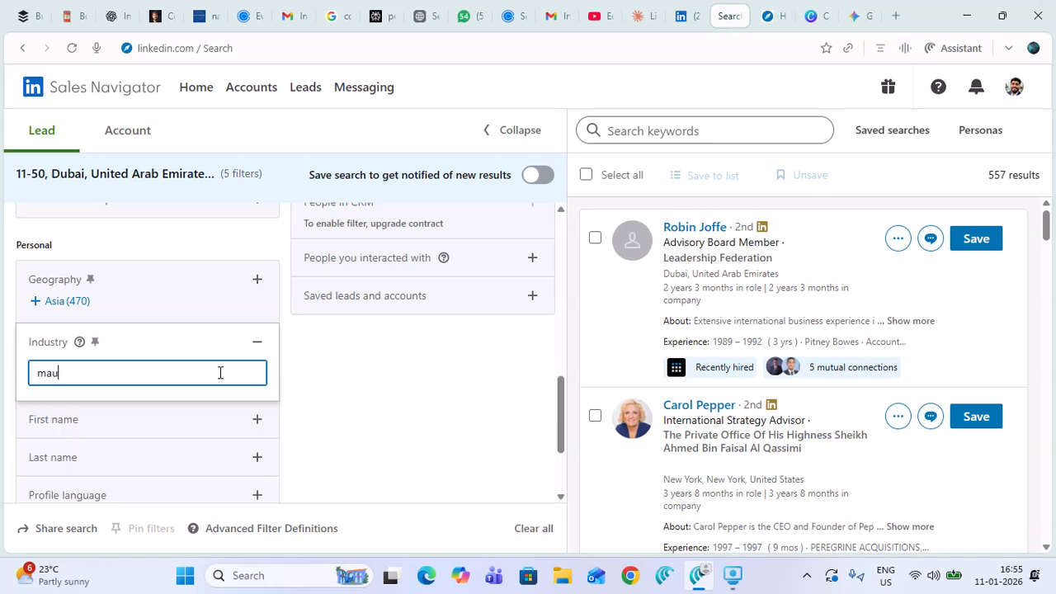
pyautogui.press('BackSpace')
pyautogui.write('nu')
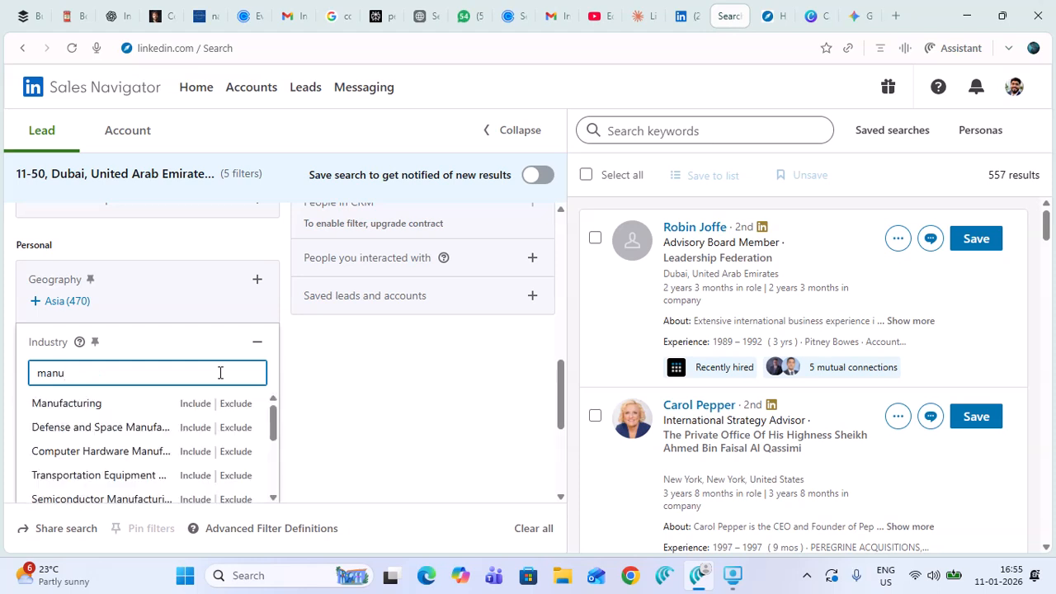
pyautogui.click(120, 410)
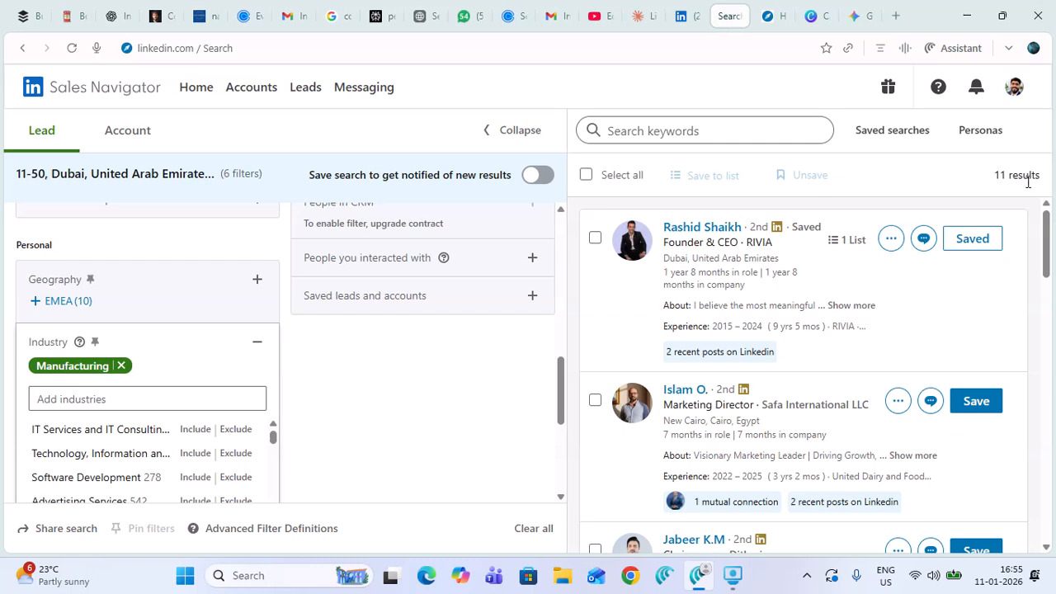
# Add 3rd+ degree and 1st degree connections to the Connection filter.
pyautogui.moveTo(559, 384); pyautogui.dragTo(582, 231)
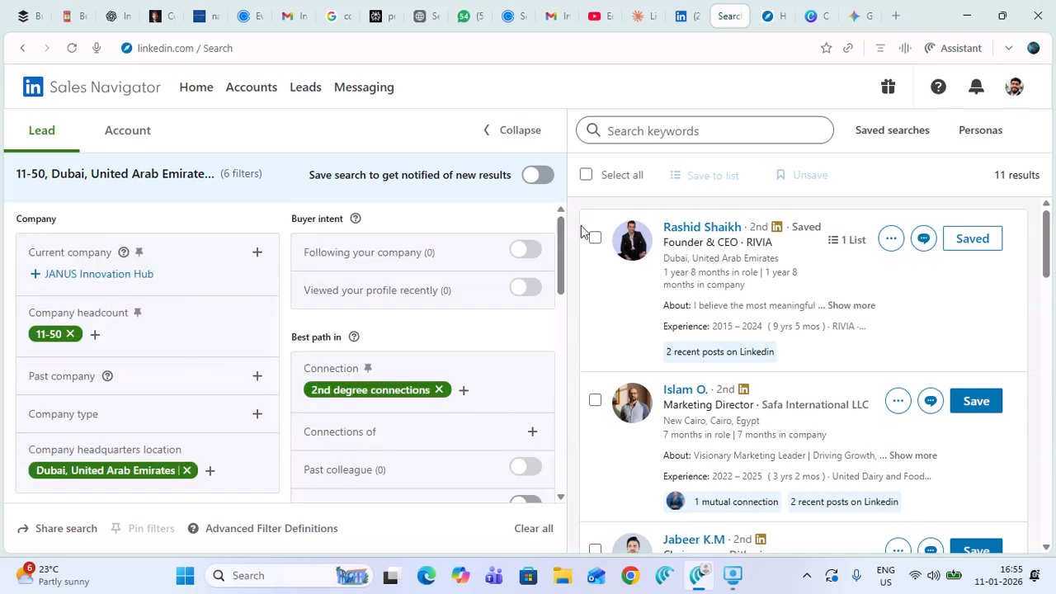
pyautogui.click(462, 391)
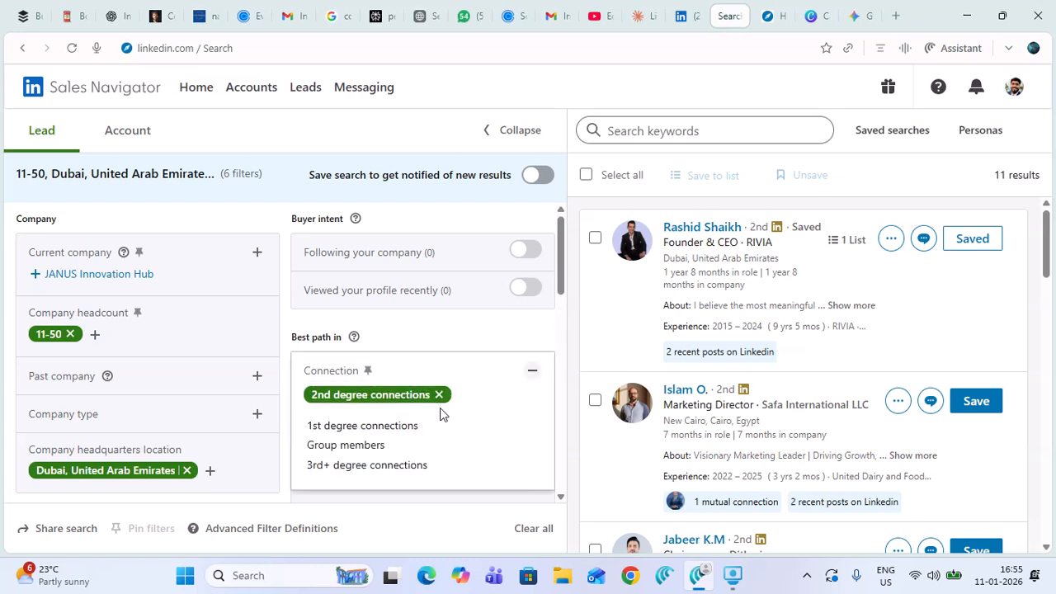
pyautogui.click(390, 466)
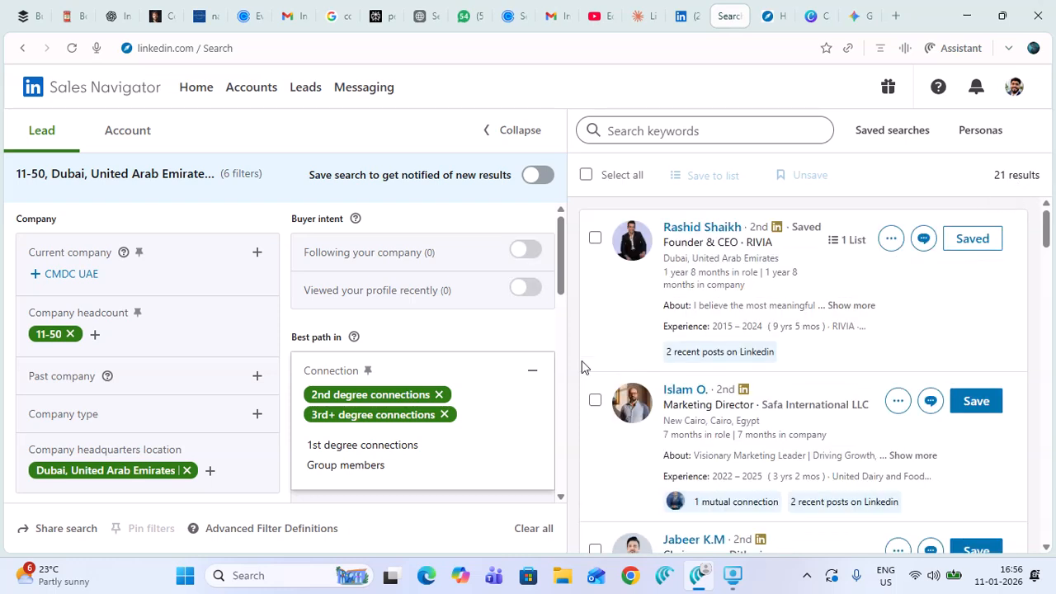
pyautogui.click(397, 449)
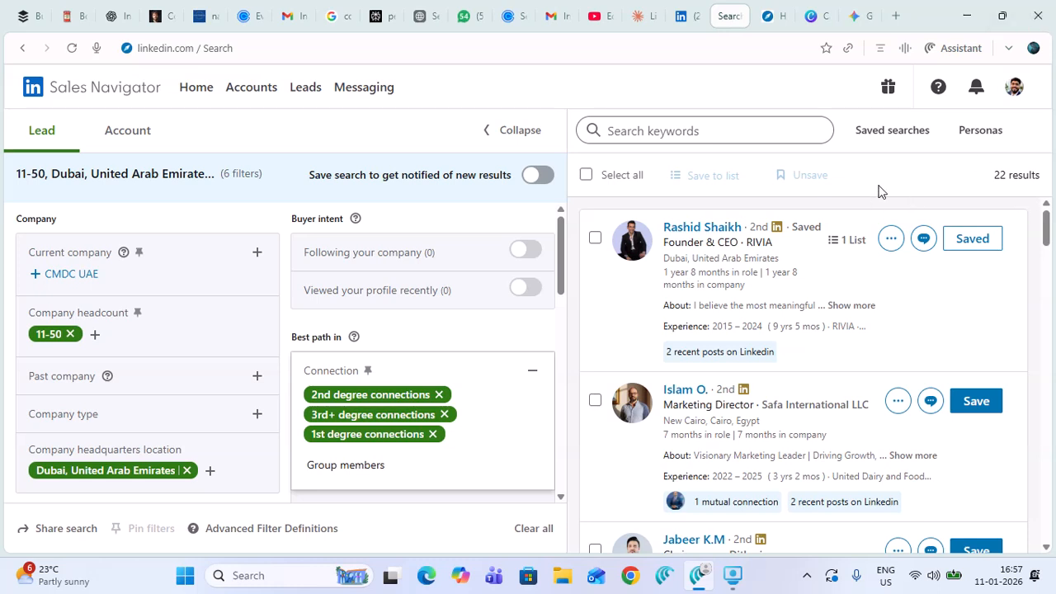
# Select all the leads in the results and save them to a new lead list named "Founder of Dubai City".
pyautogui.click(585, 176)
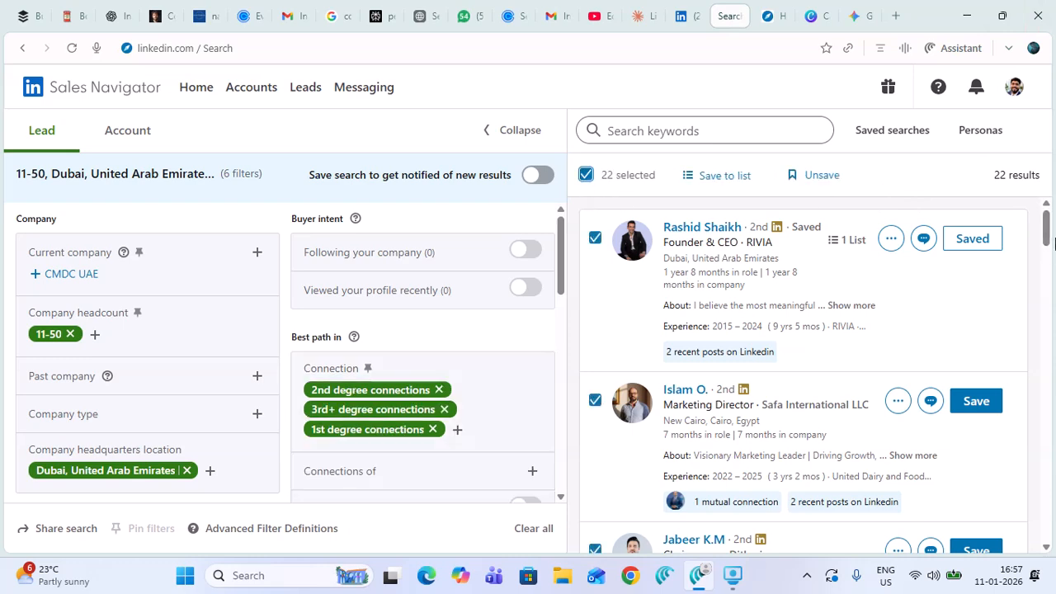
pyautogui.moveTo(1047, 235); pyautogui.dragTo(1047, 298)
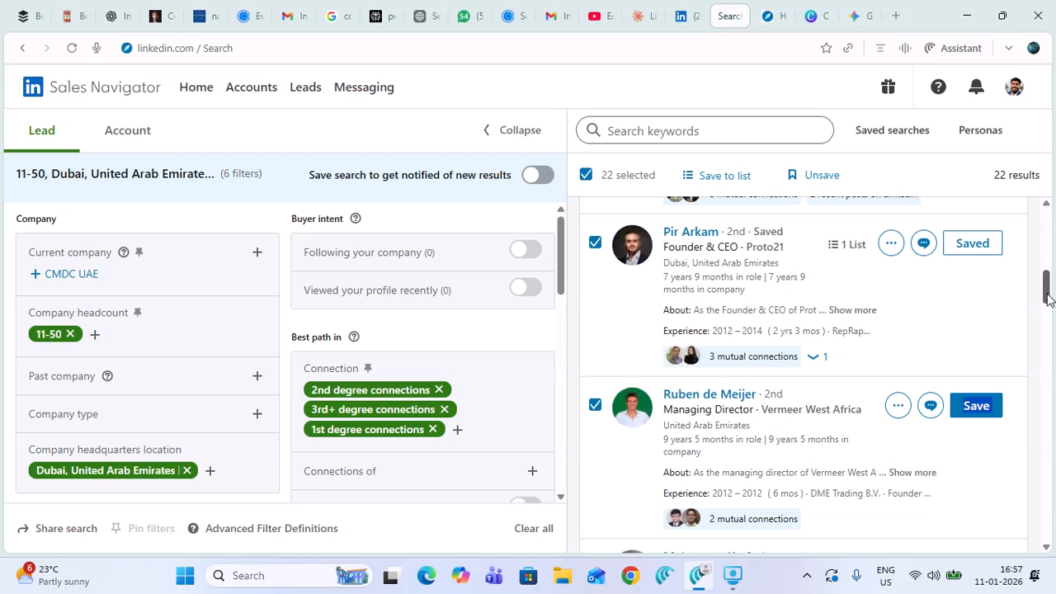
pyautogui.click(1049, 519)
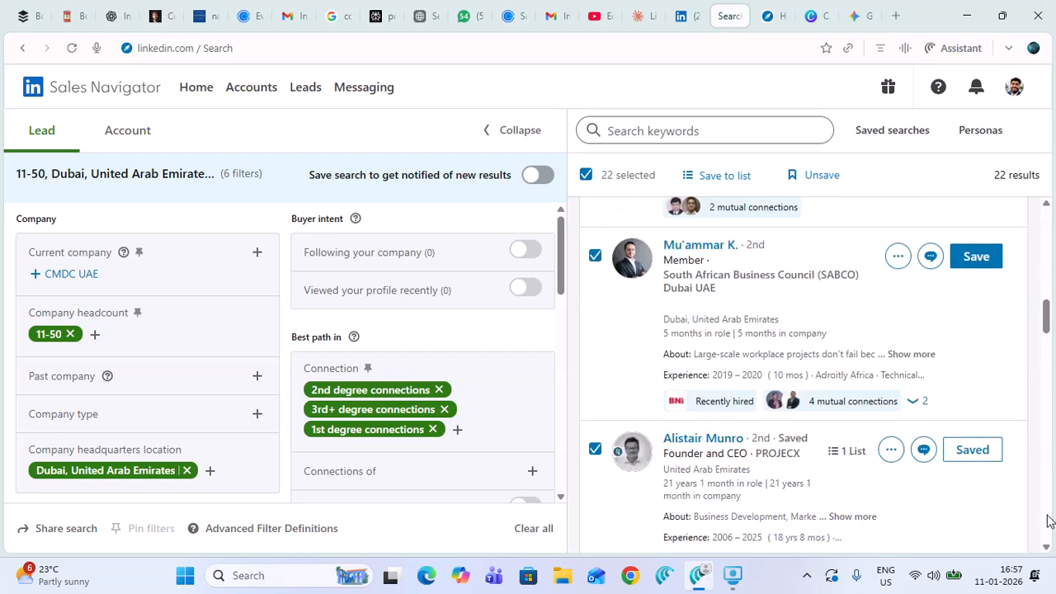
pyautogui.moveTo(1049, 520); pyautogui.dragTo(1047, 537)
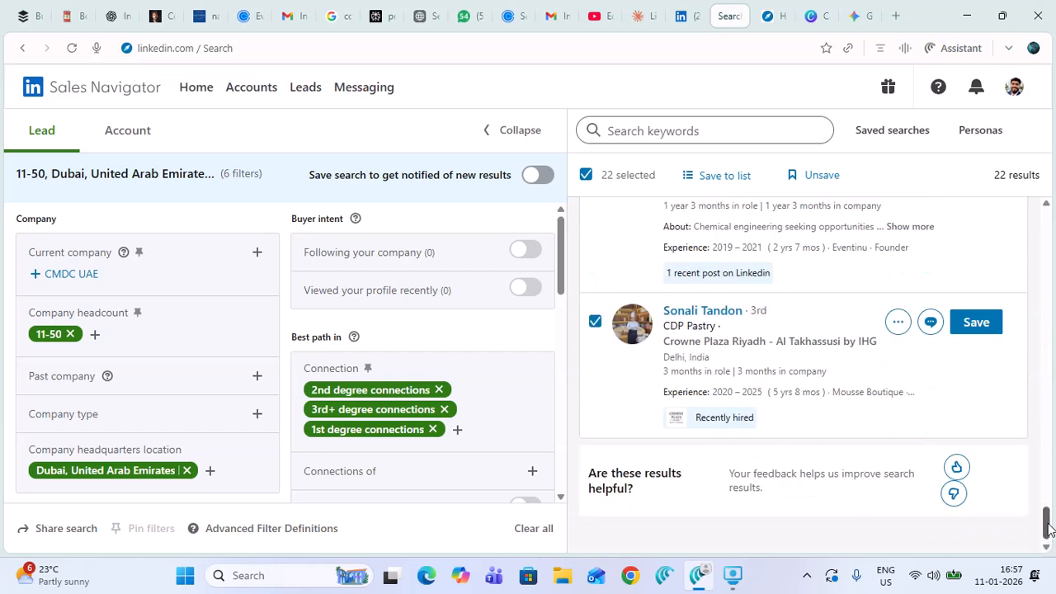
pyautogui.moveTo(1051, 221); pyautogui.dragTo(1051, 216)
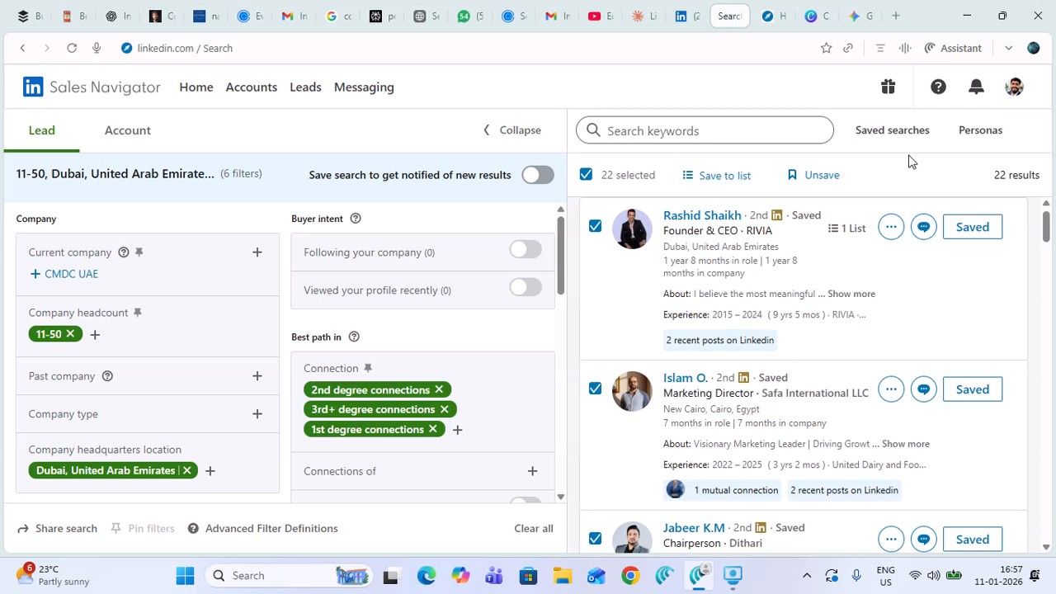
pyautogui.click(717, 178)
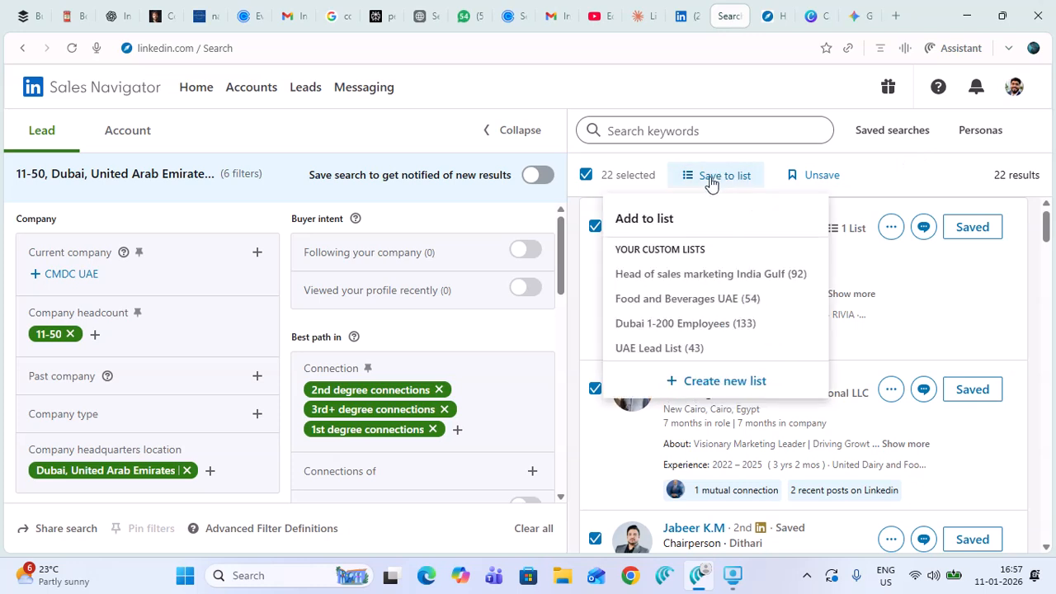
pyautogui.click(736, 381)
pyautogui.click(453, 243)
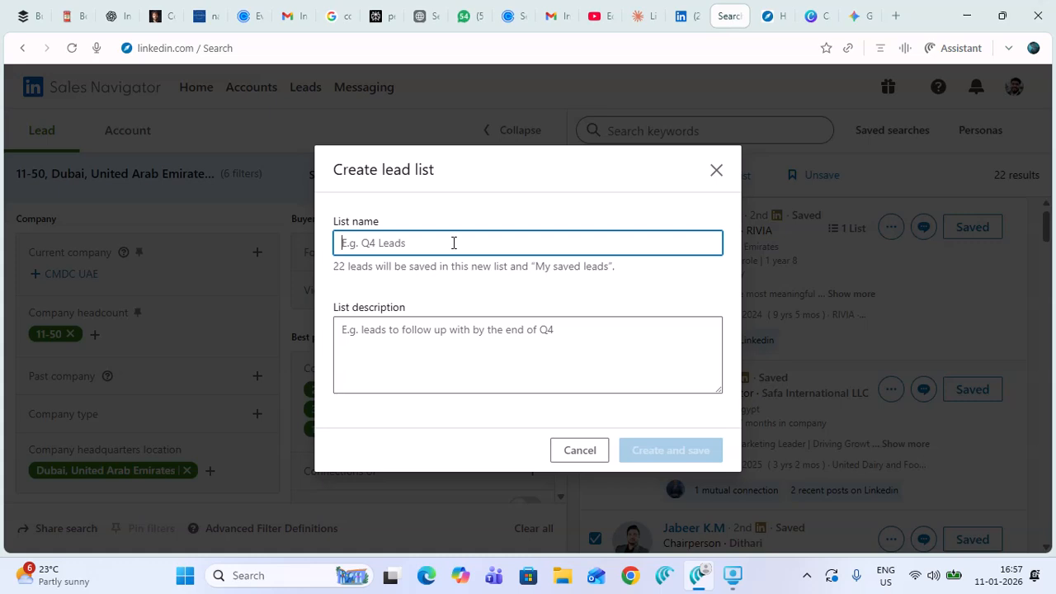
pyautogui.write('Founder ')
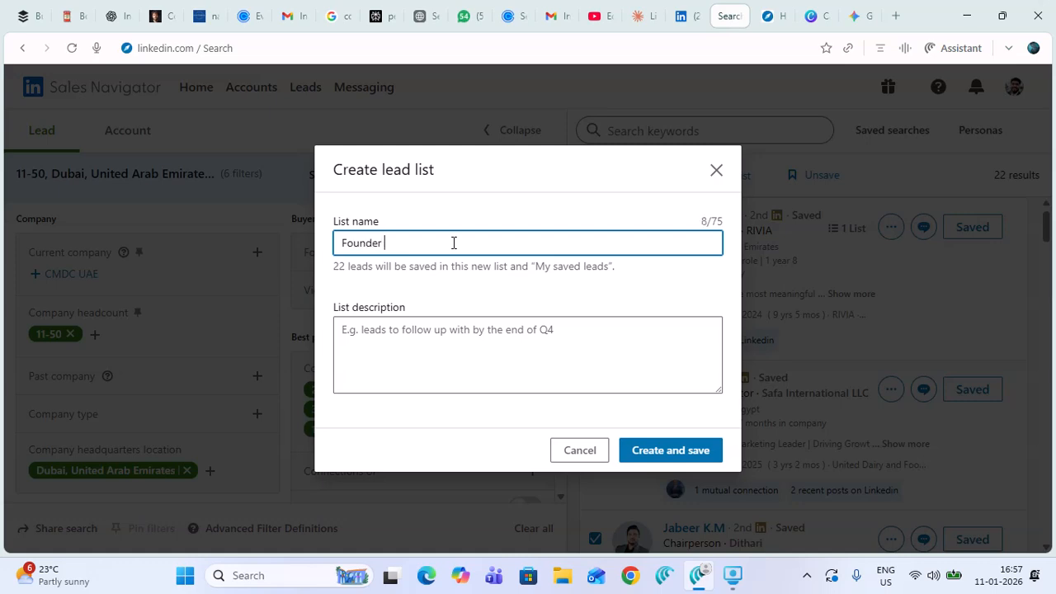
pyautogui.write('of Dubai City')
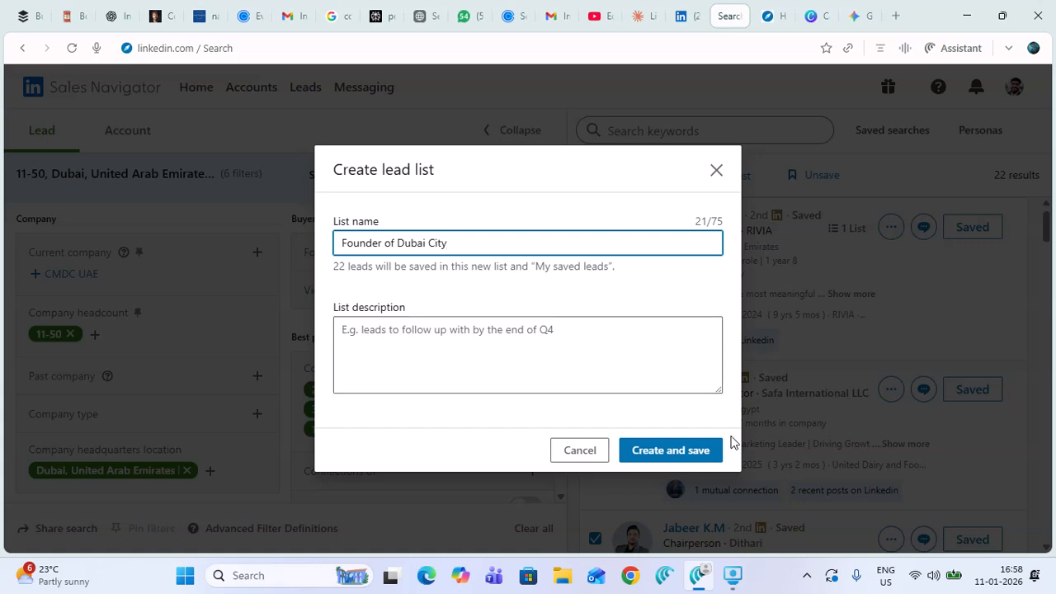
pyautogui.click(679, 459)
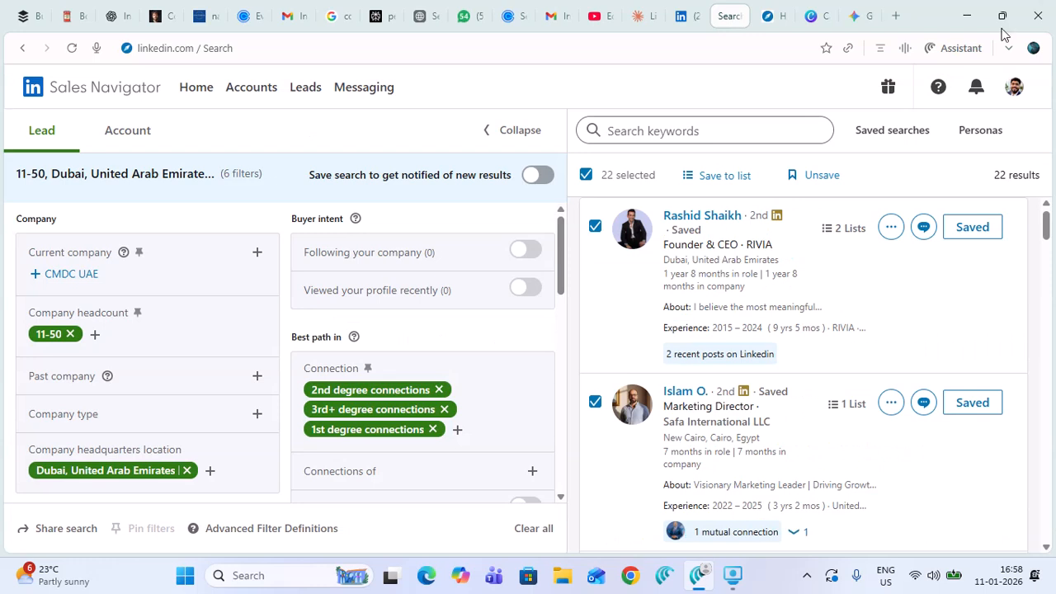
# Open the "Founder of Dubai City" lead list and look through its saved leads.
pyautogui.click(303, 93)
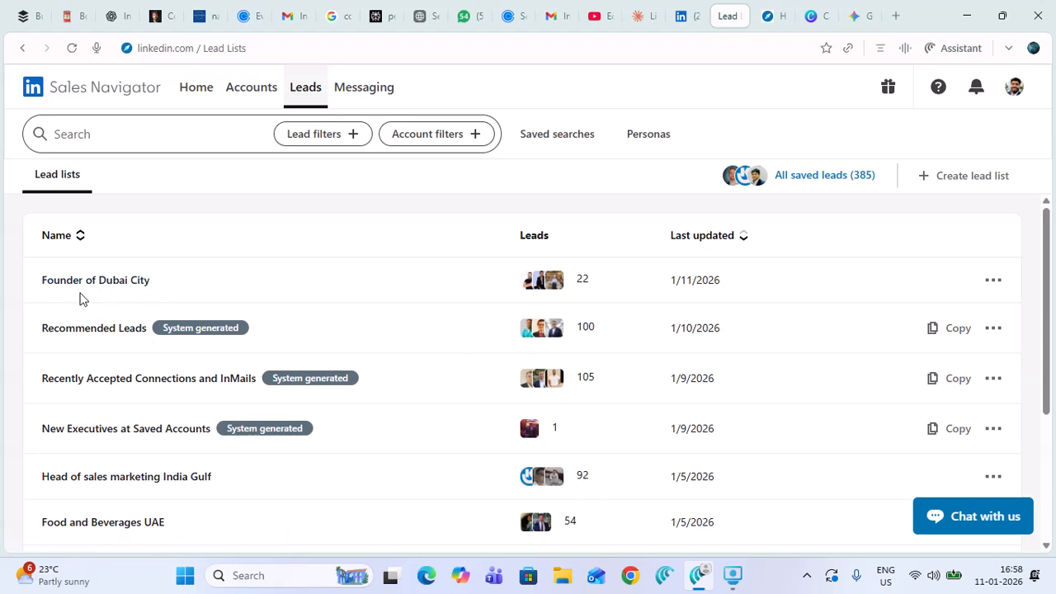
pyautogui.click(128, 285)
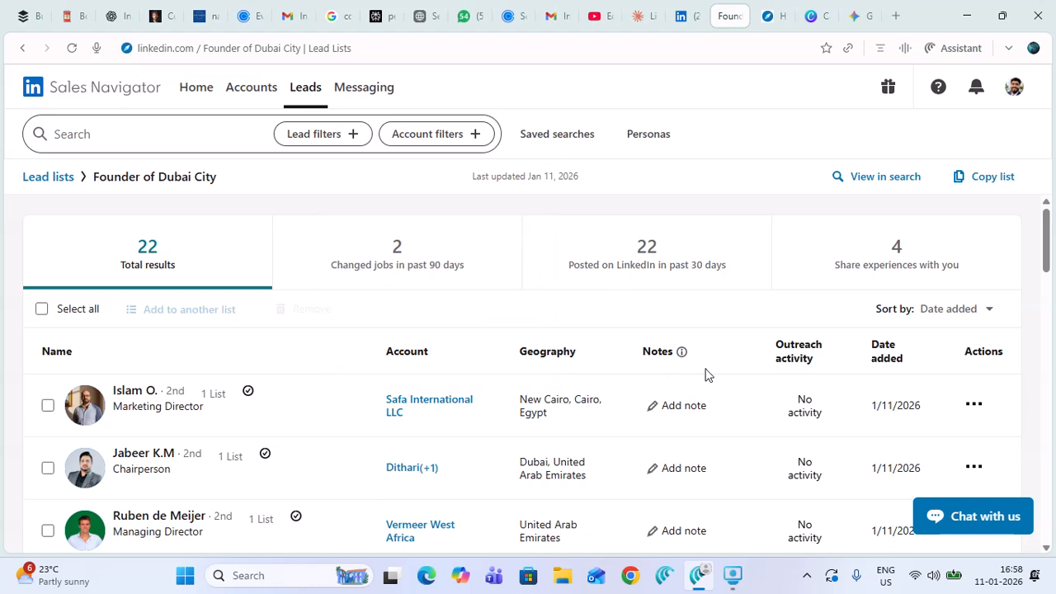
pyautogui.moveTo(1047, 240); pyautogui.dragTo(1053, 263)
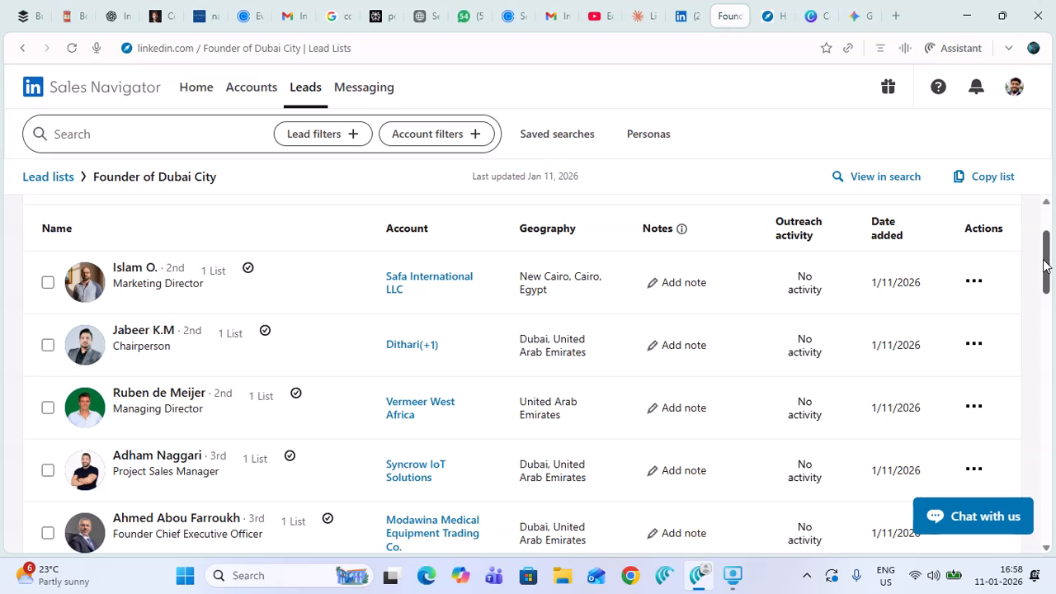
pyautogui.moveTo(1050, 251); pyautogui.dragTo(1053, 298)
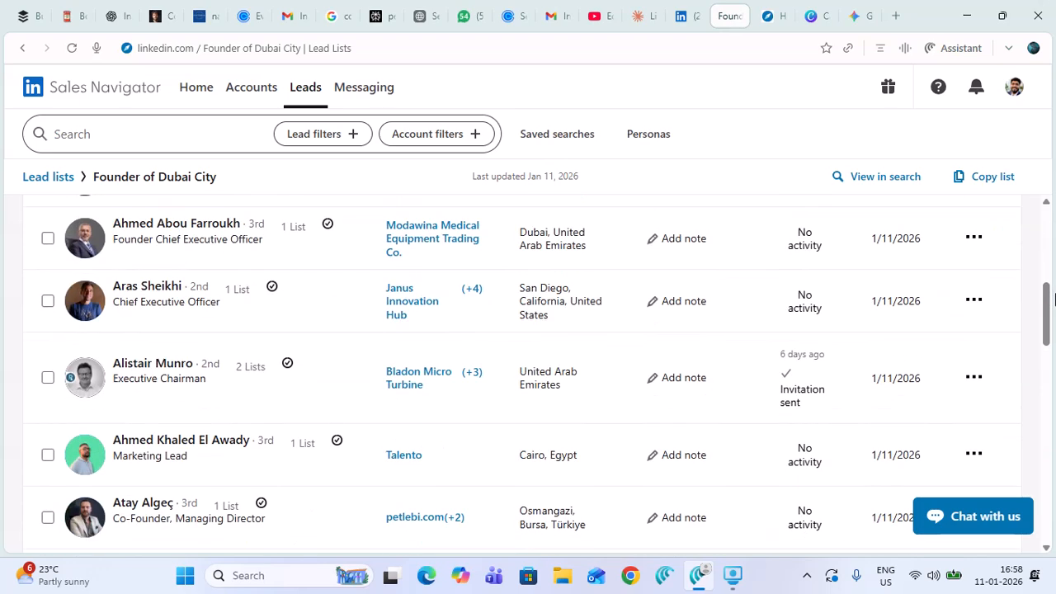